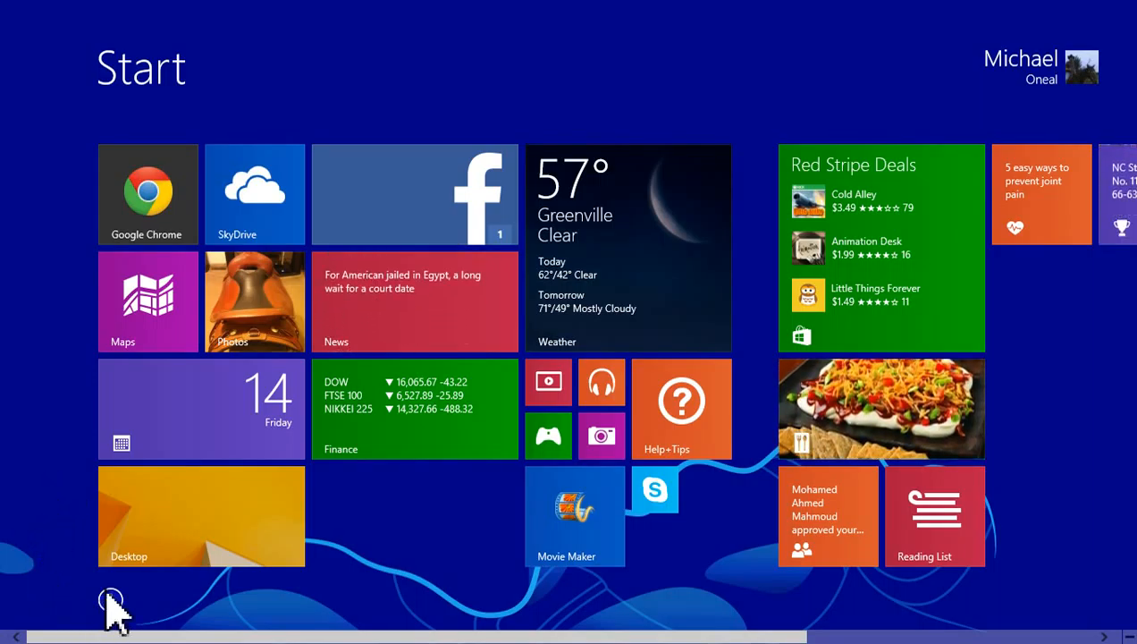
- Go to the desktop and switch to the open OneNote window
{"action": "left_click", "coordinate": [166, 550]}
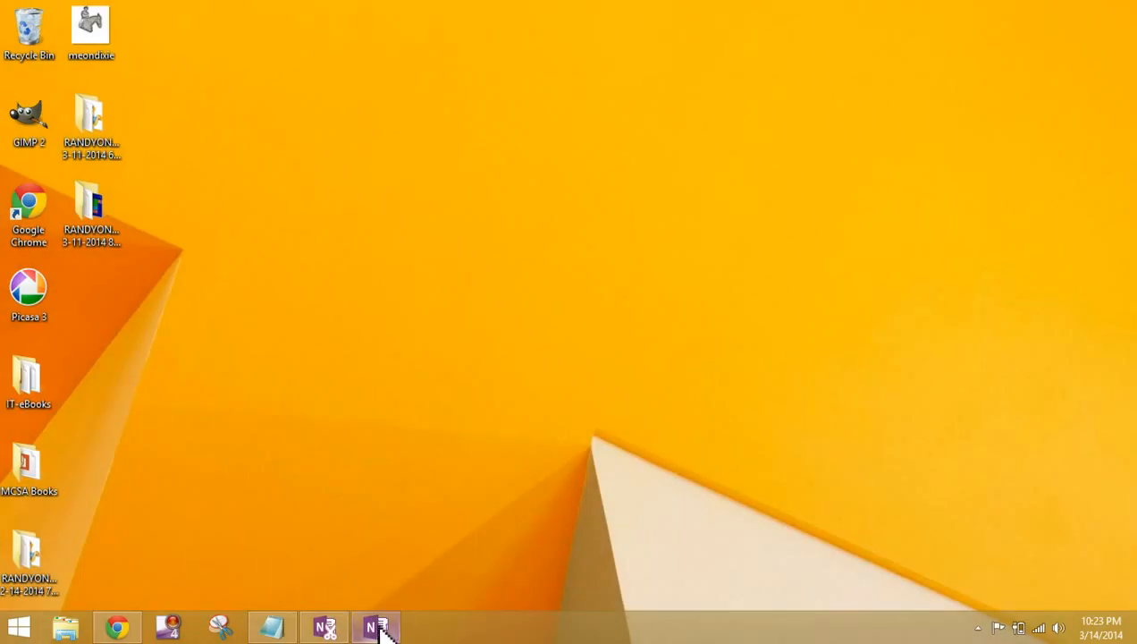
{"action": "mouse_move", "coordinate": [382, 626]}
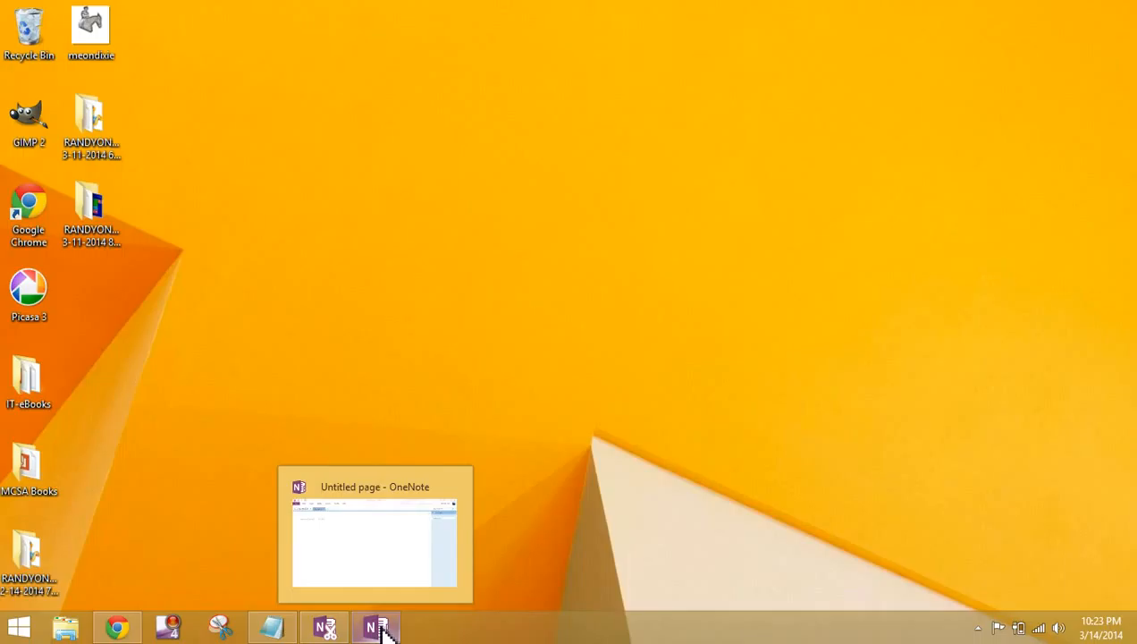
{"action": "left_click", "coordinate": [382, 629]}
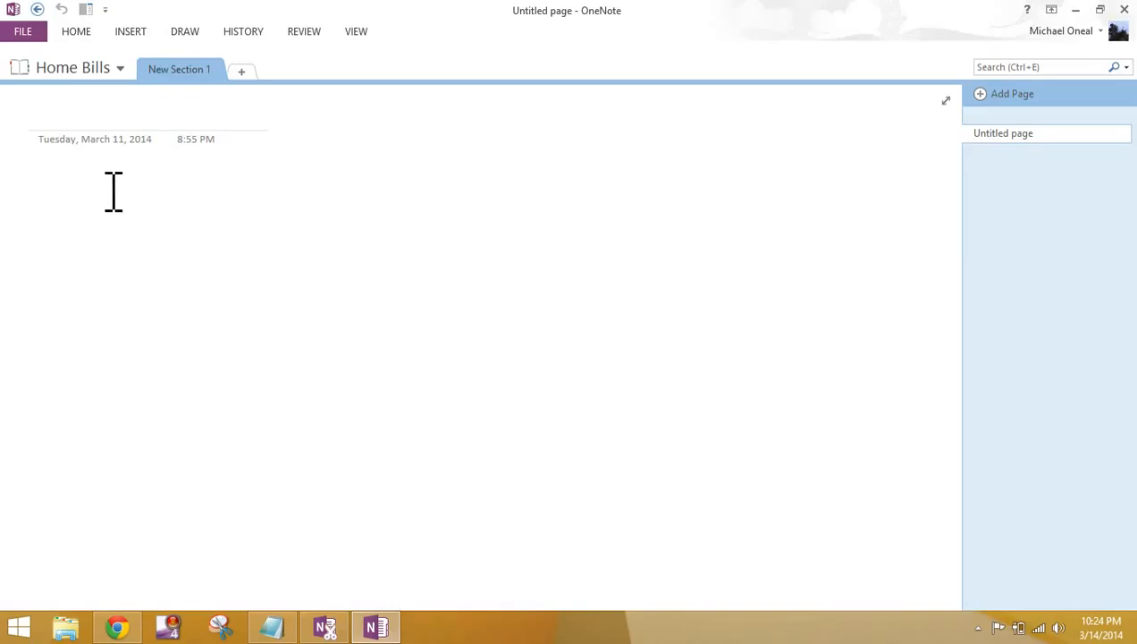
{"action": "right_click", "coordinate": [817, 160]}
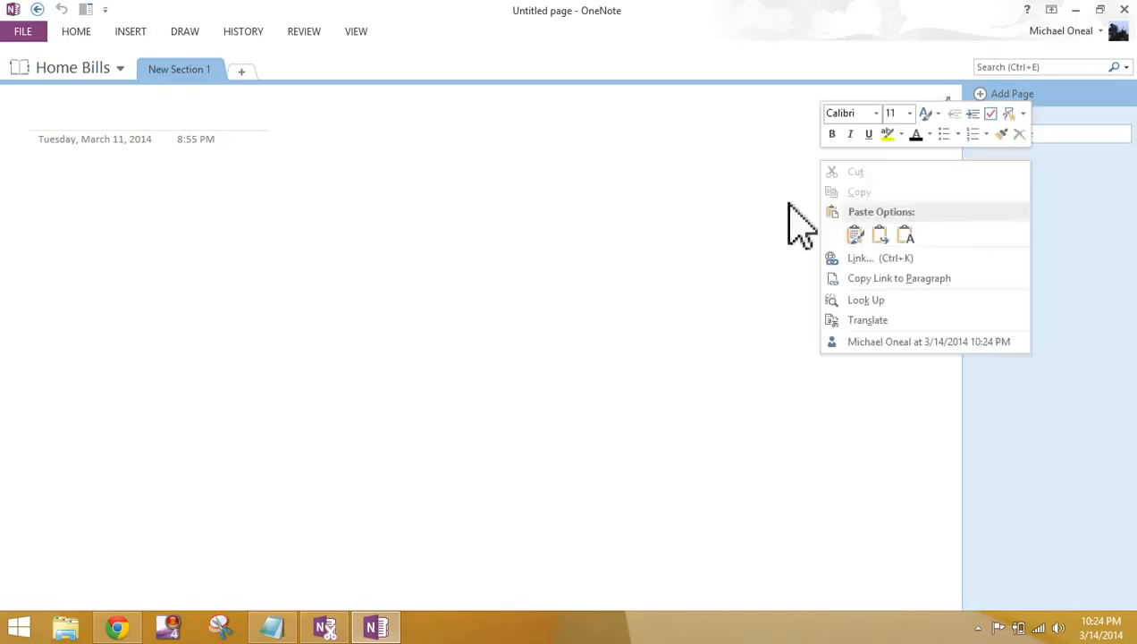
{"action": "left_click", "coordinate": [716, 261]}
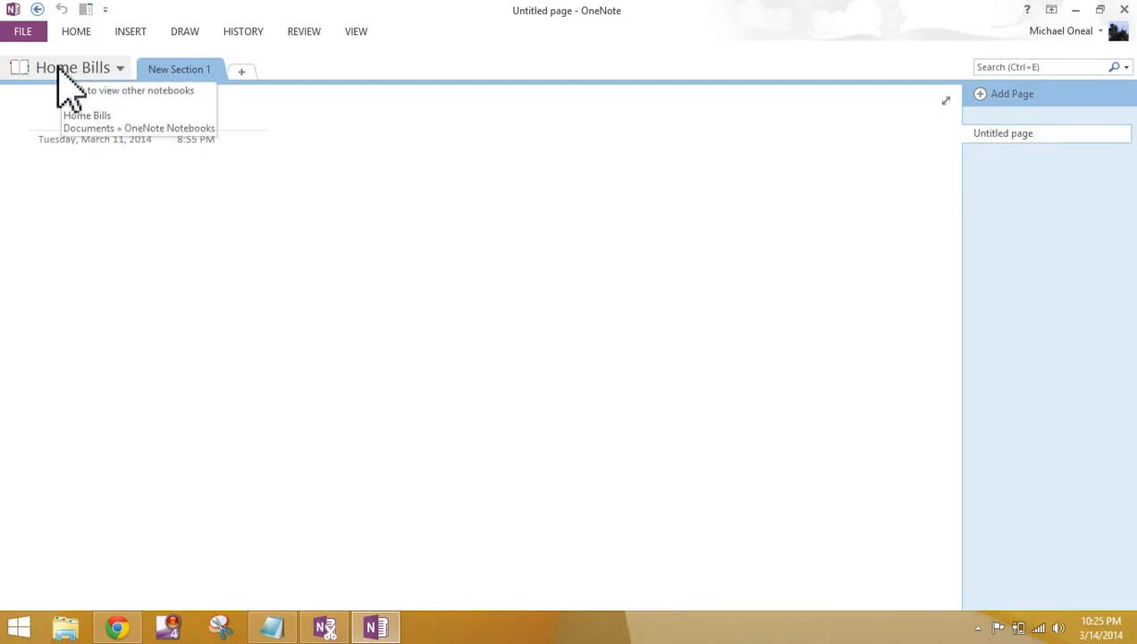
- Choose the Home Bills notebook and set the ribbon to show tabs and commands all the time
{"action": "left_click", "coordinate": [122, 69]}
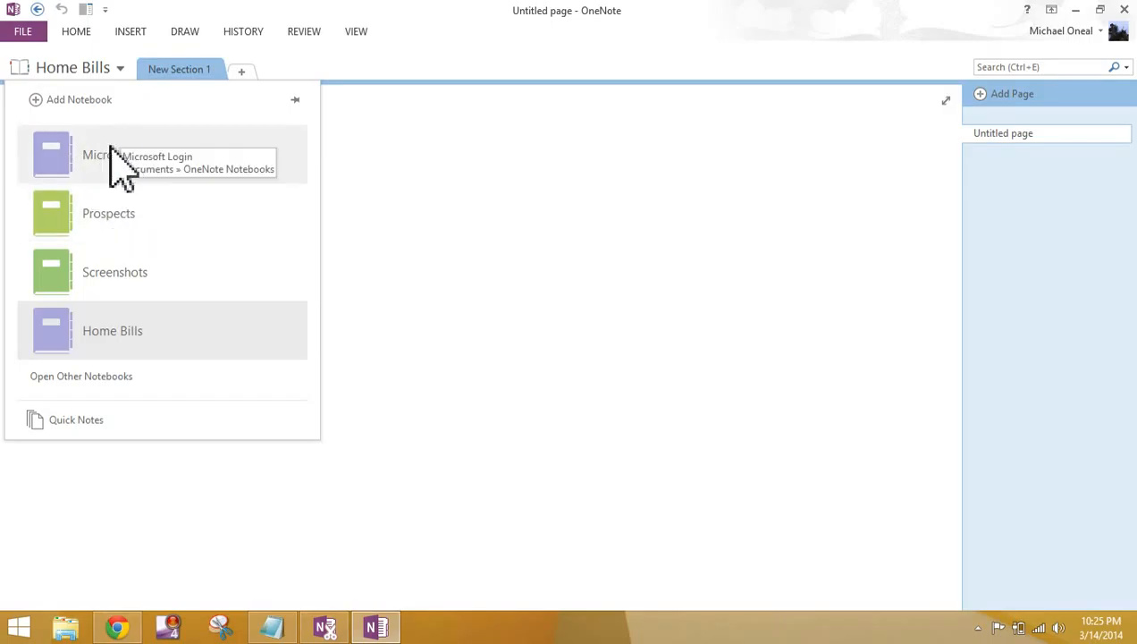
{"action": "left_click", "coordinate": [99, 344]}
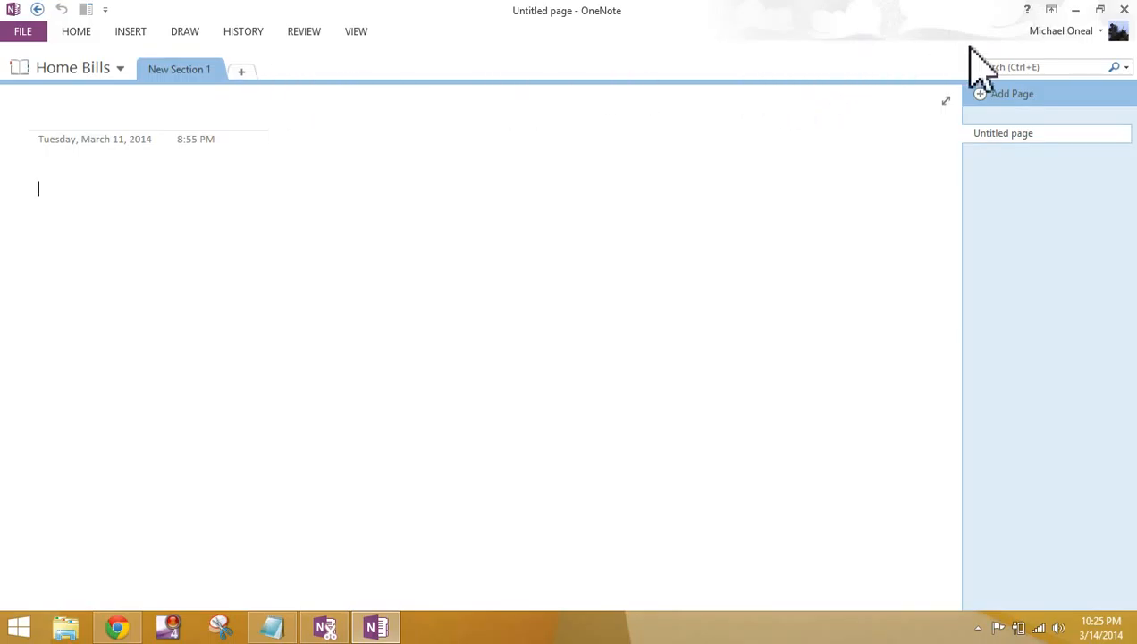
{"action": "left_click", "coordinate": [1051, 10]}
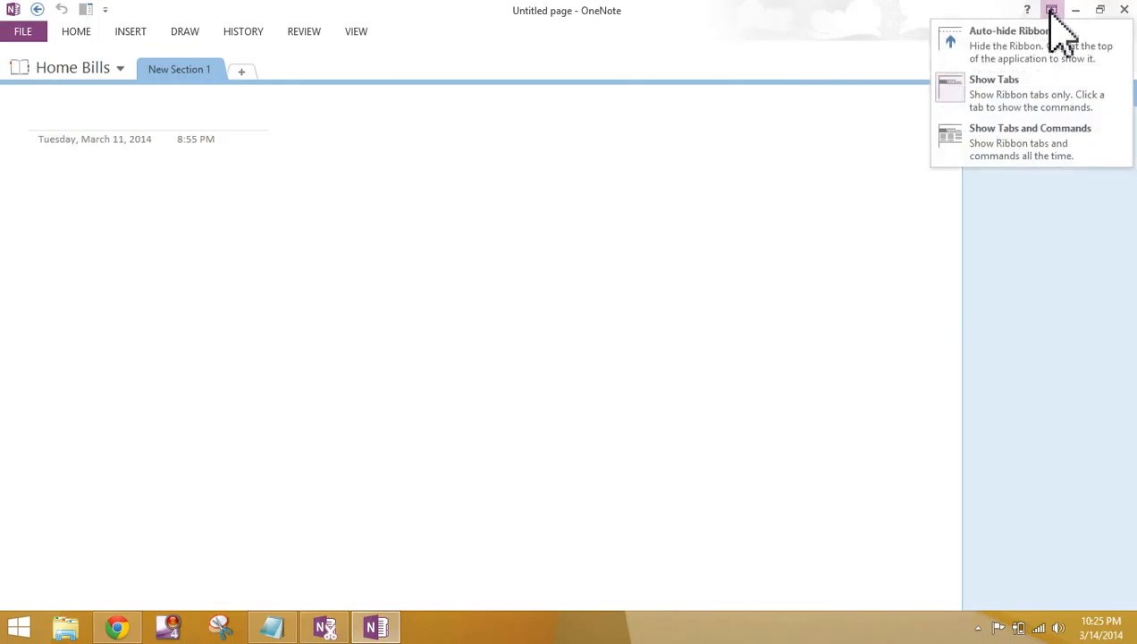
{"action": "left_click", "coordinate": [1013, 161]}
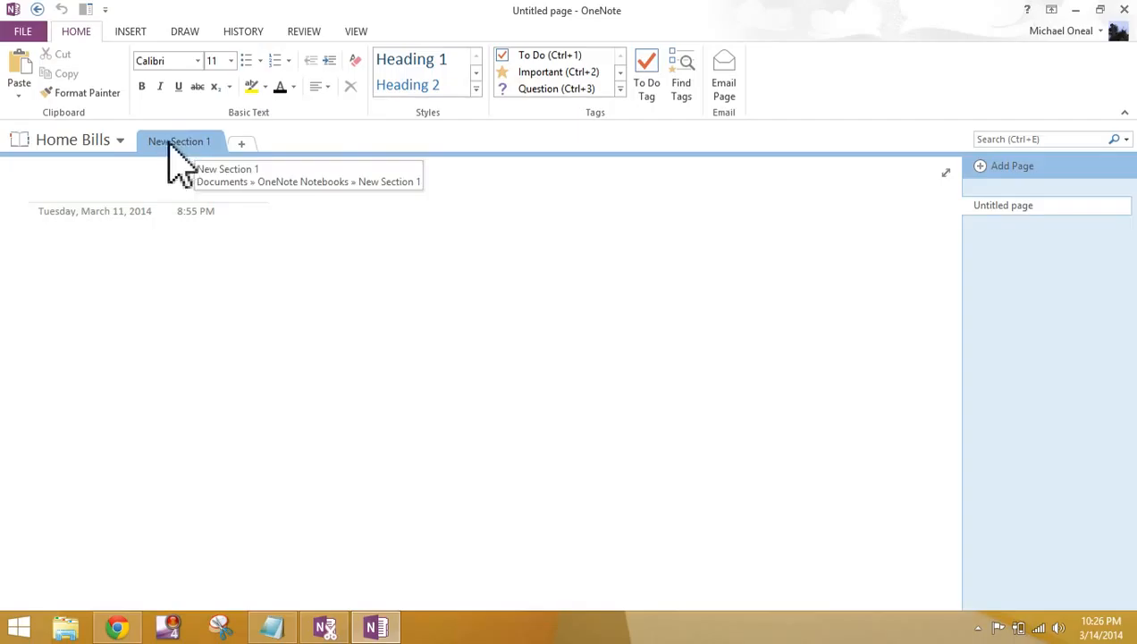
{"action": "left_click", "coordinate": [244, 145]}
{"action": "key", "text": "Return"}
{"action": "right_click", "coordinate": [277, 143]}
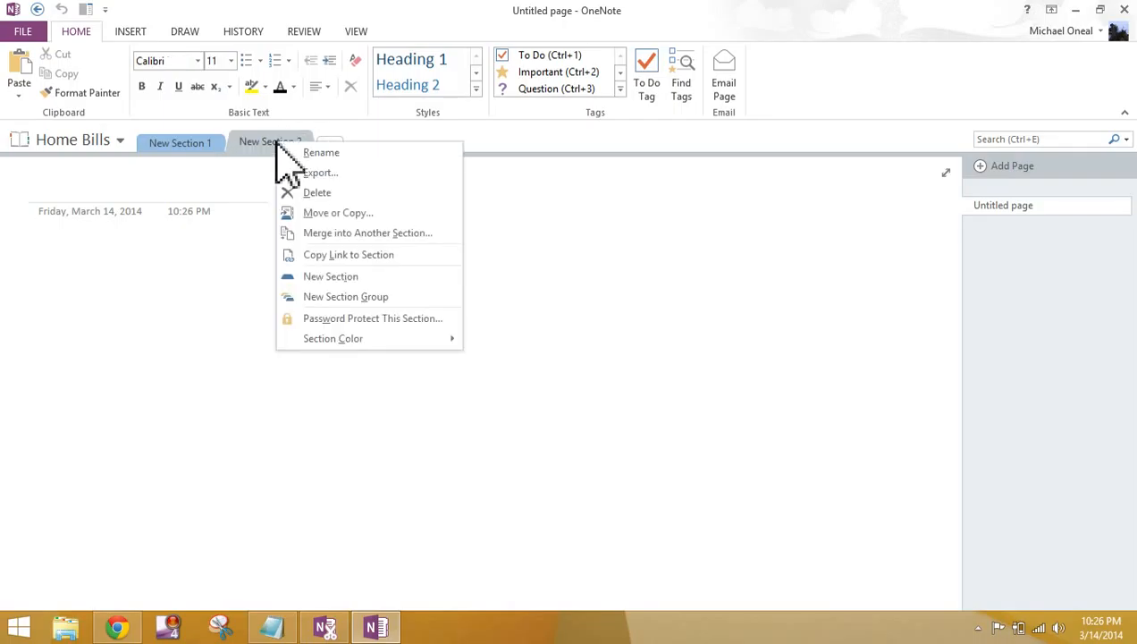
{"action": "left_click", "coordinate": [318, 192]}
{"action": "left_click", "coordinate": [540, 363]}
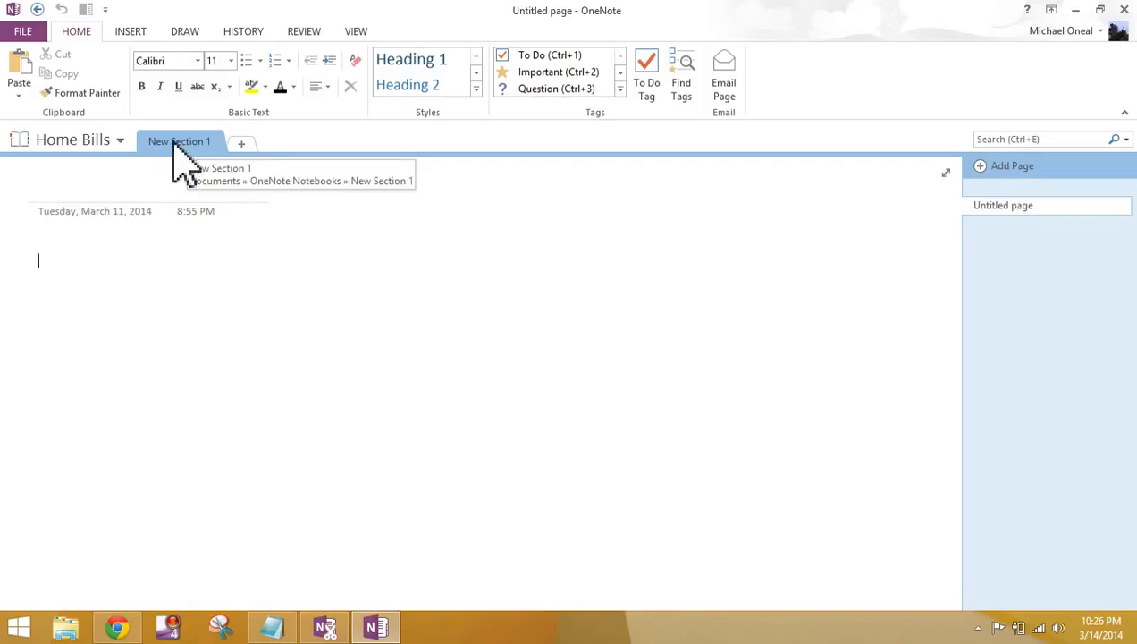
- Rename the section New Section 1 in the Home Bills notebook as Mortgage
{"action": "right_click", "coordinate": [176, 146]}
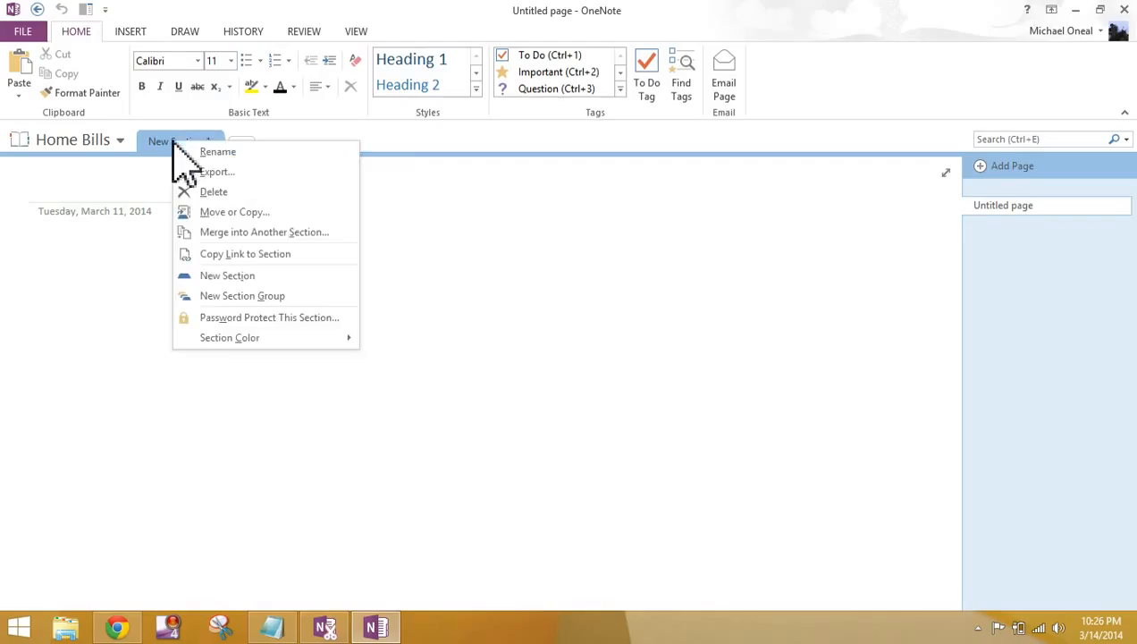
{"action": "left_click", "coordinate": [217, 152]}
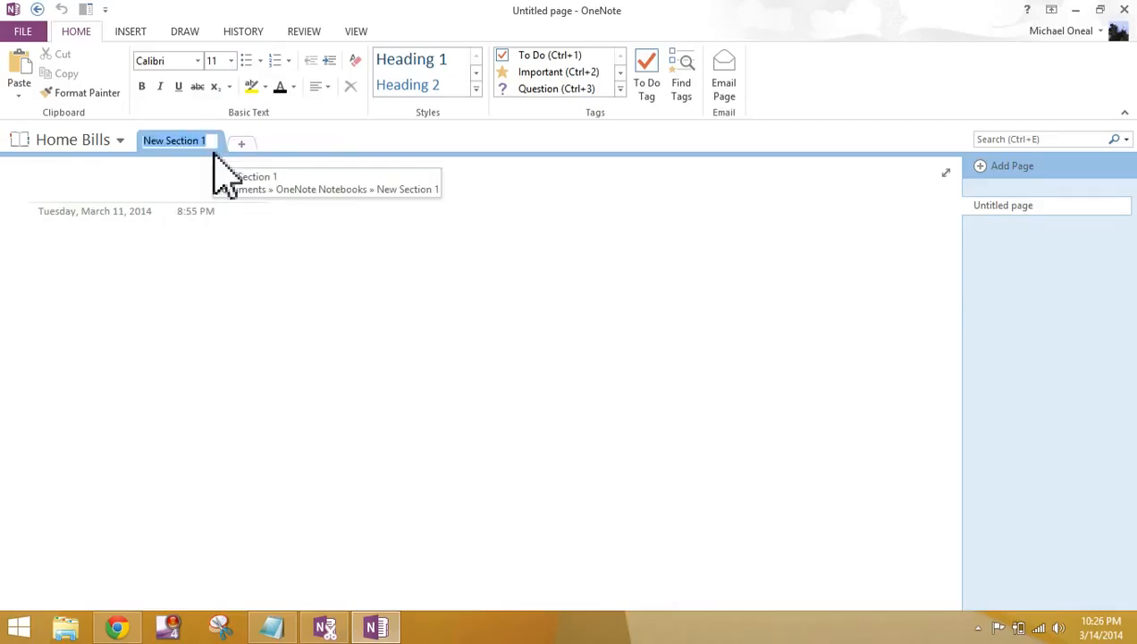
{"action": "type", "text": "Mortgage"}
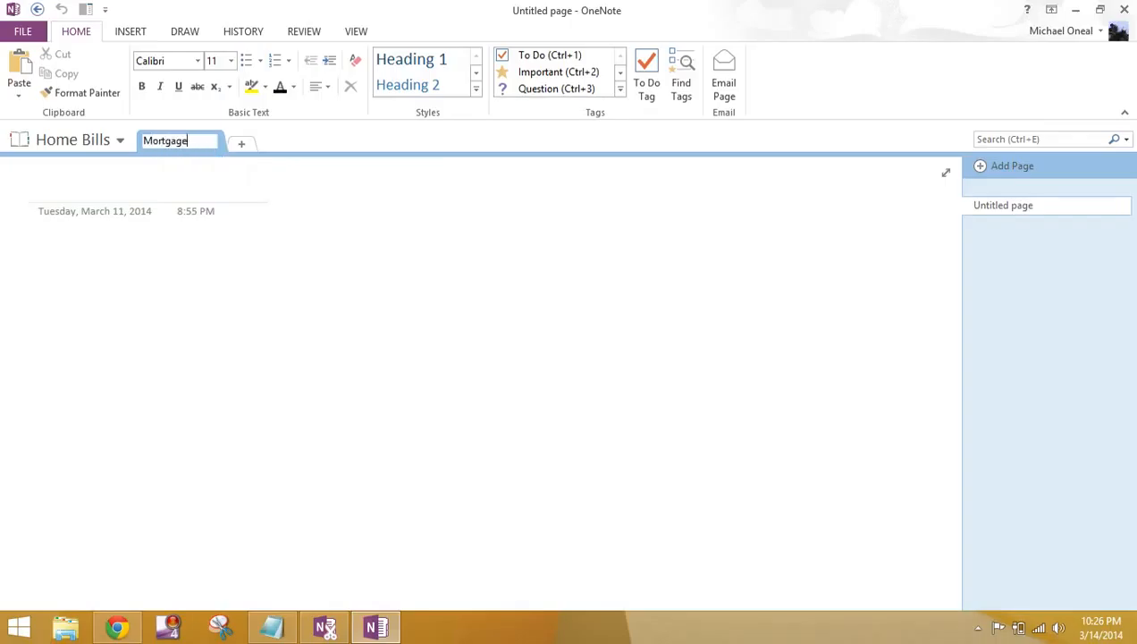
{"action": "key", "text": "Return"}
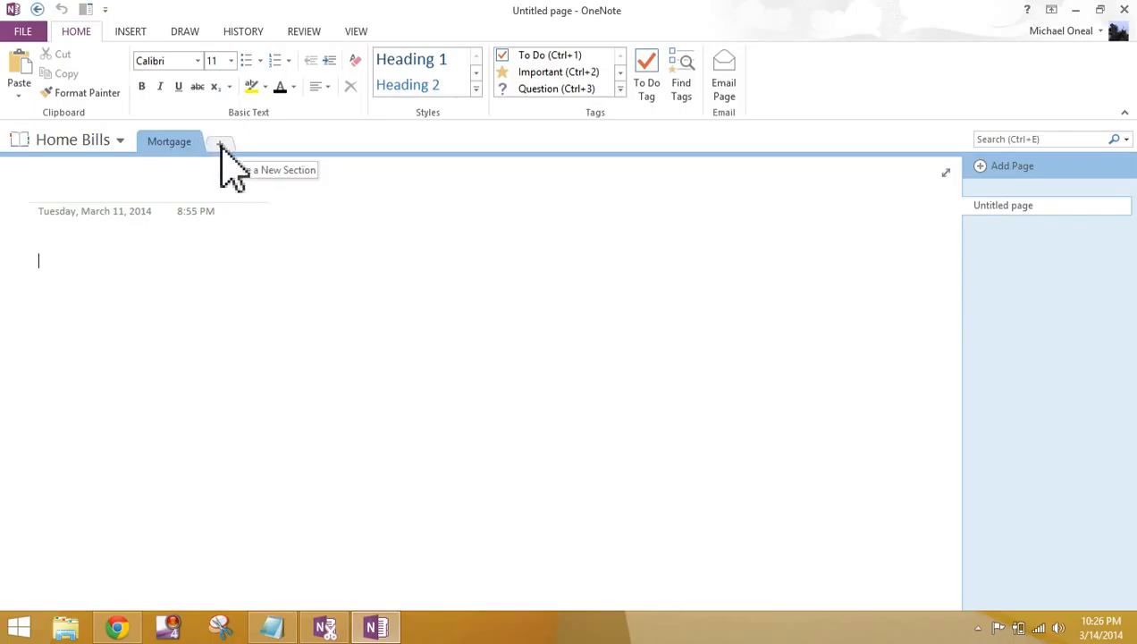
- Add two sections named Power and Cable after the Mortgage section
{"action": "left_click", "coordinate": [220, 145]}
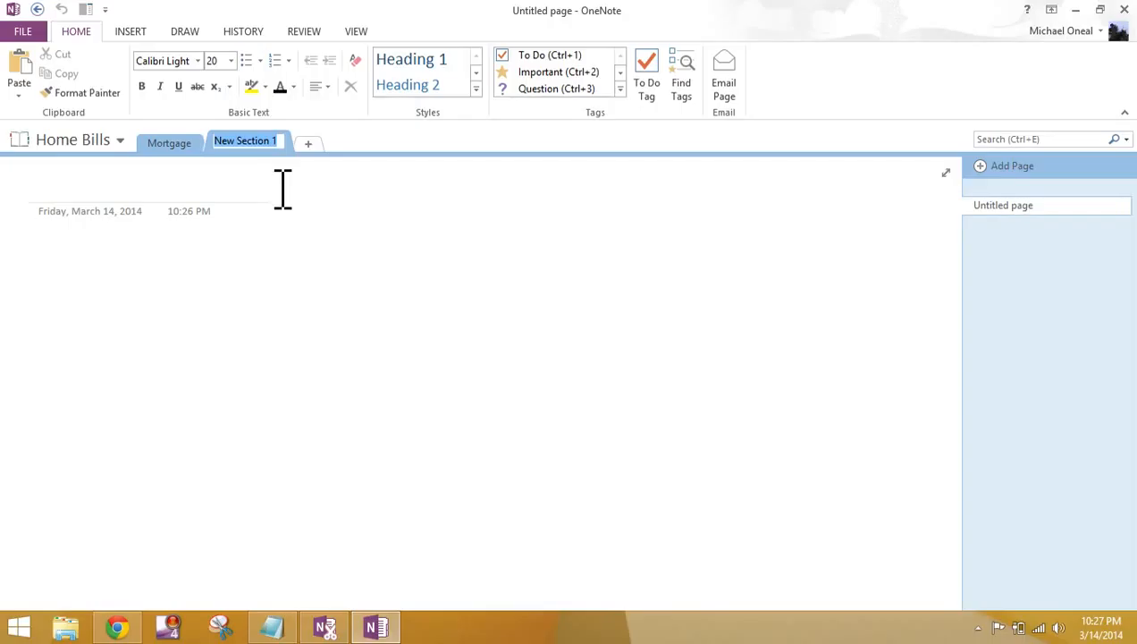
{"action": "type", "text": "Power"}
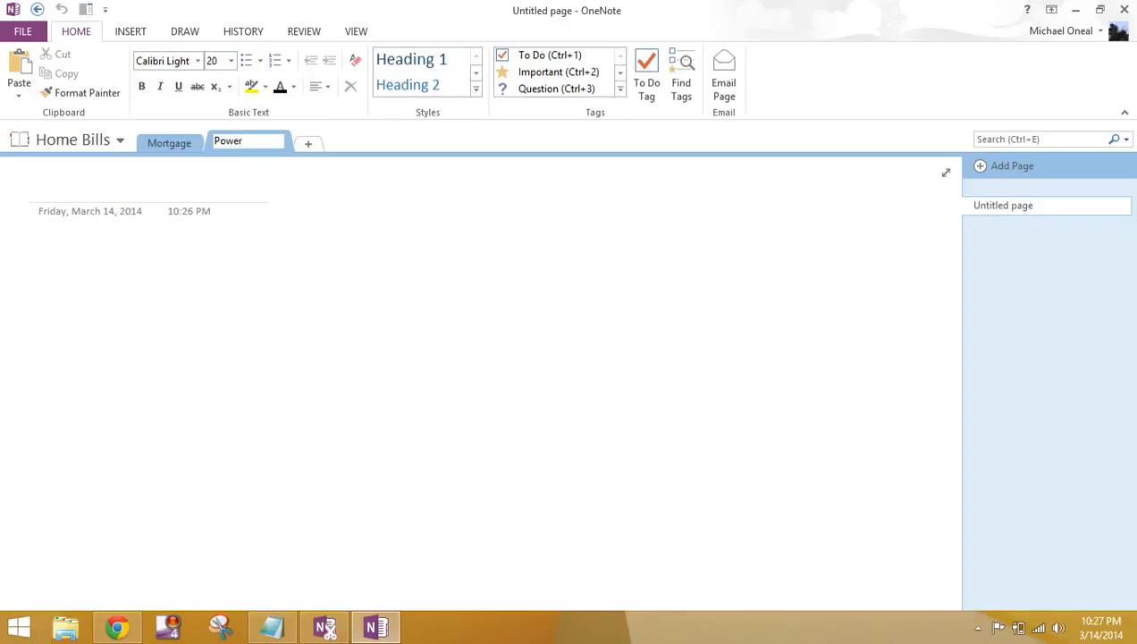
{"action": "key", "text": "Return"}
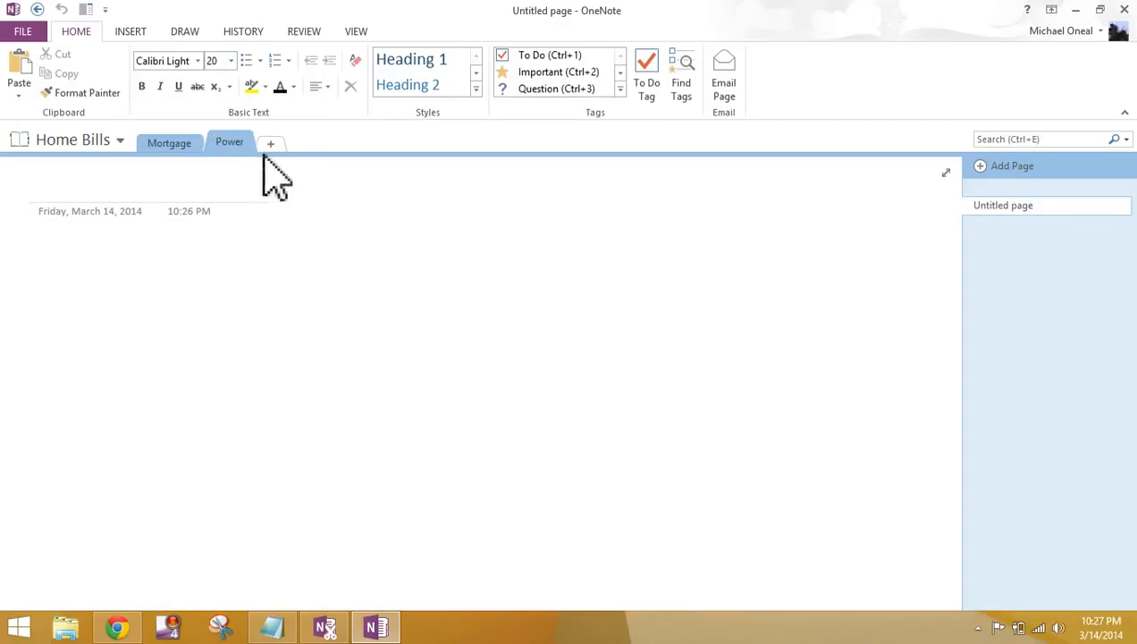
{"action": "left_click", "coordinate": [273, 145]}
{"action": "type", "text": "Cable"}
{"action": "key", "text": "Return"}
- Add two more sections named Mobile Phone and Water after Cable
{"action": "left_click", "coordinate": [318, 144]}
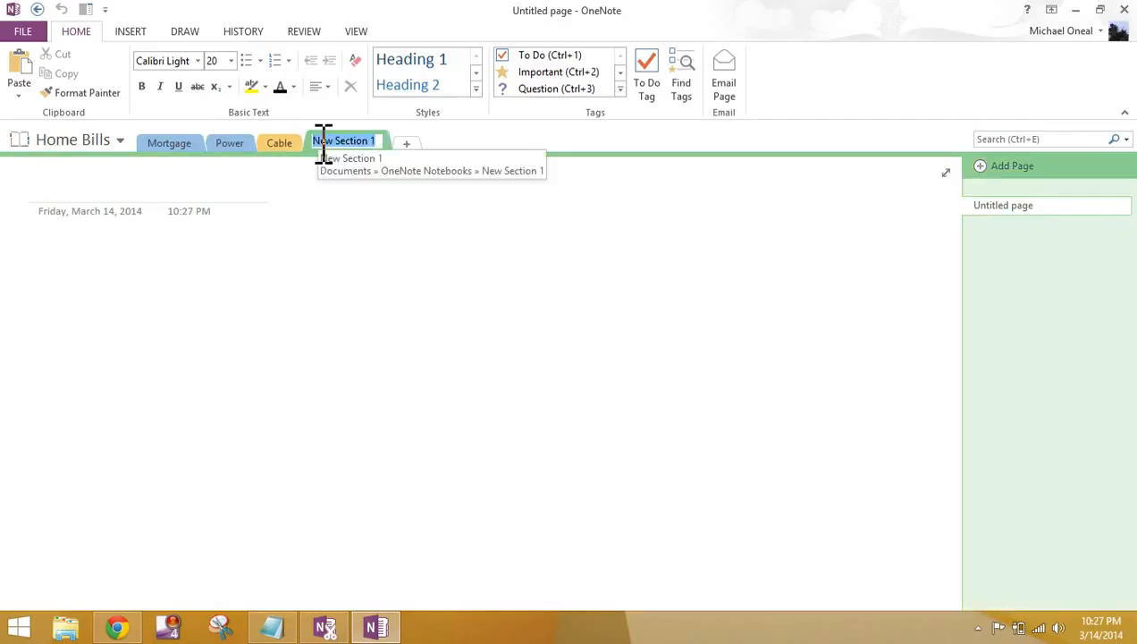
{"action": "type", "text": "Mobile Phone"}
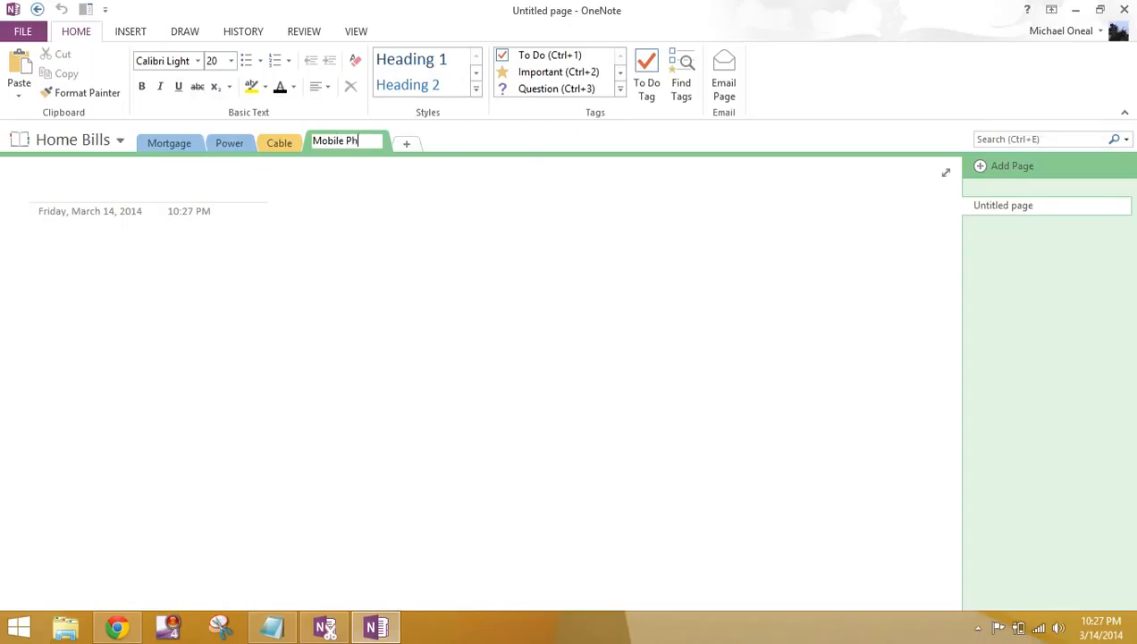
{"action": "left_click", "coordinate": [406, 143]}
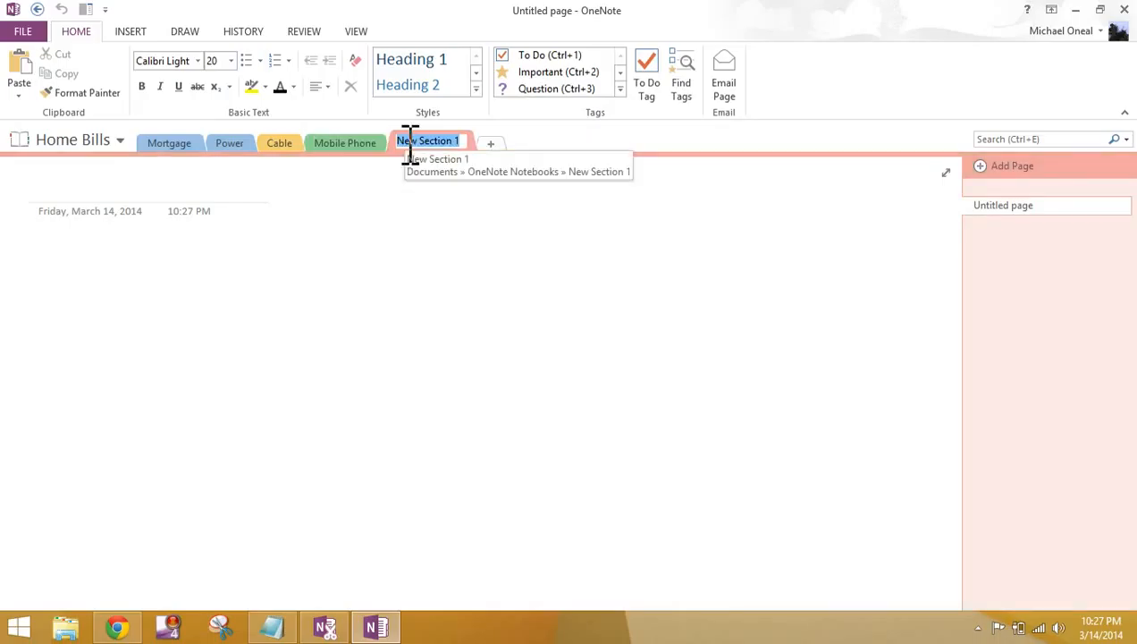
{"action": "type", "text": "Water"}
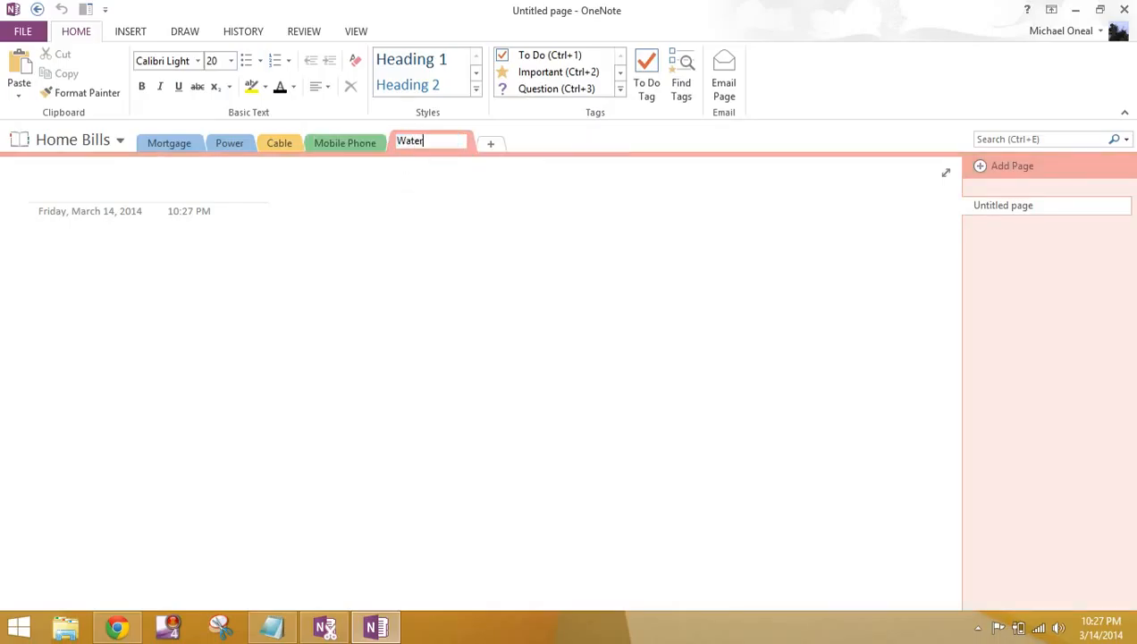
{"action": "key", "text": "Return"}
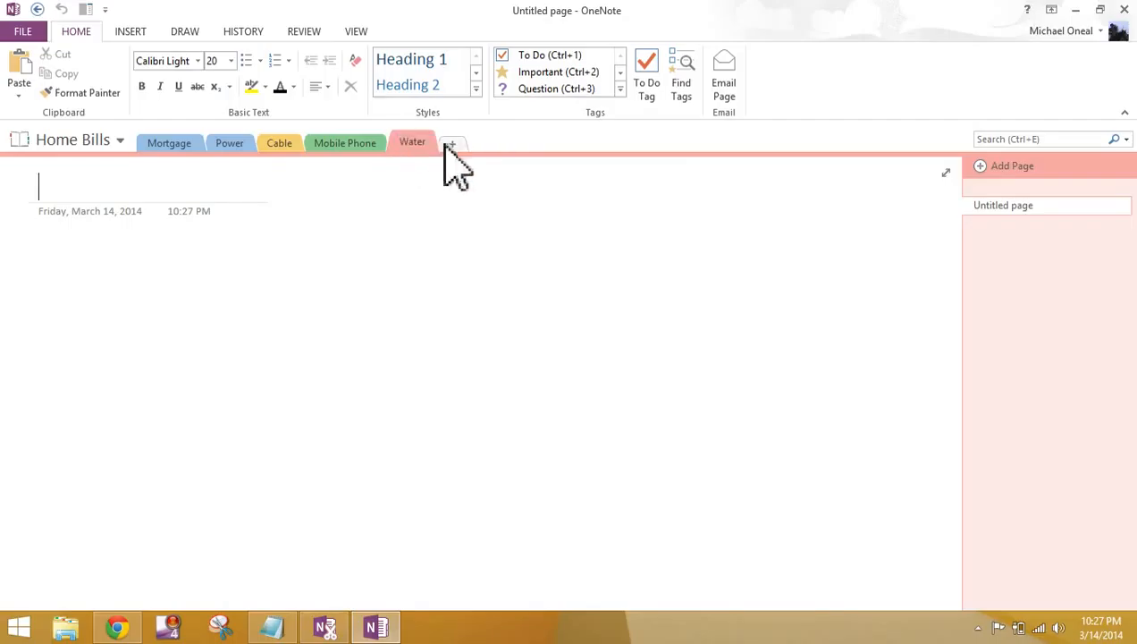
- Add two sections named Gas and Car Payment after Water
{"action": "left_click", "coordinate": [456, 143]}
{"action": "type", "text": "Gas"}
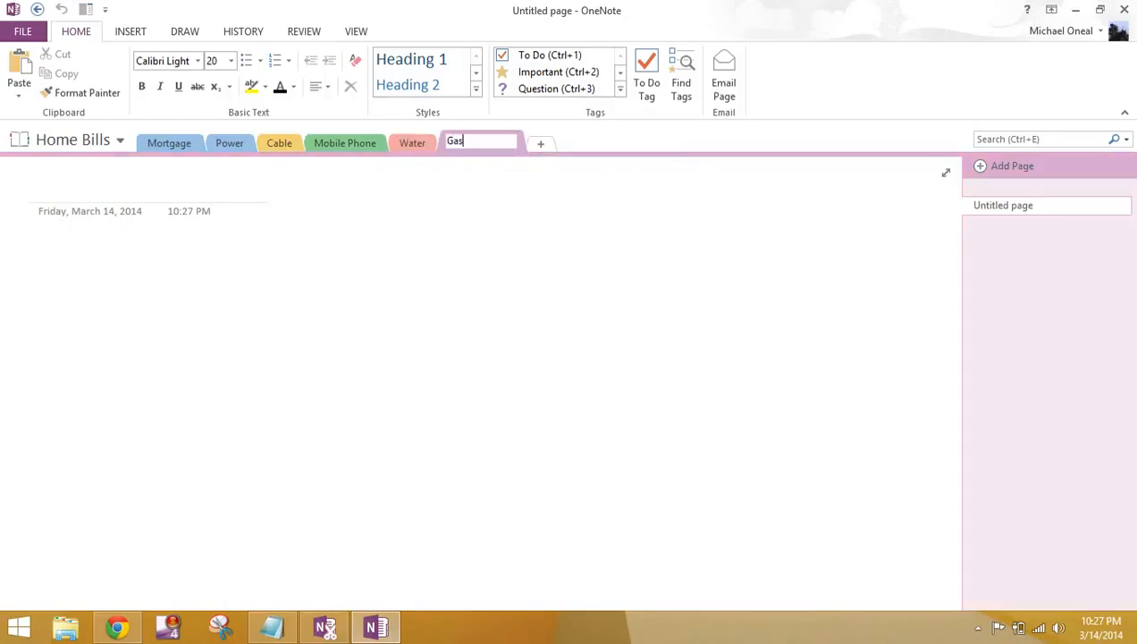
{"action": "key", "text": "Return"}
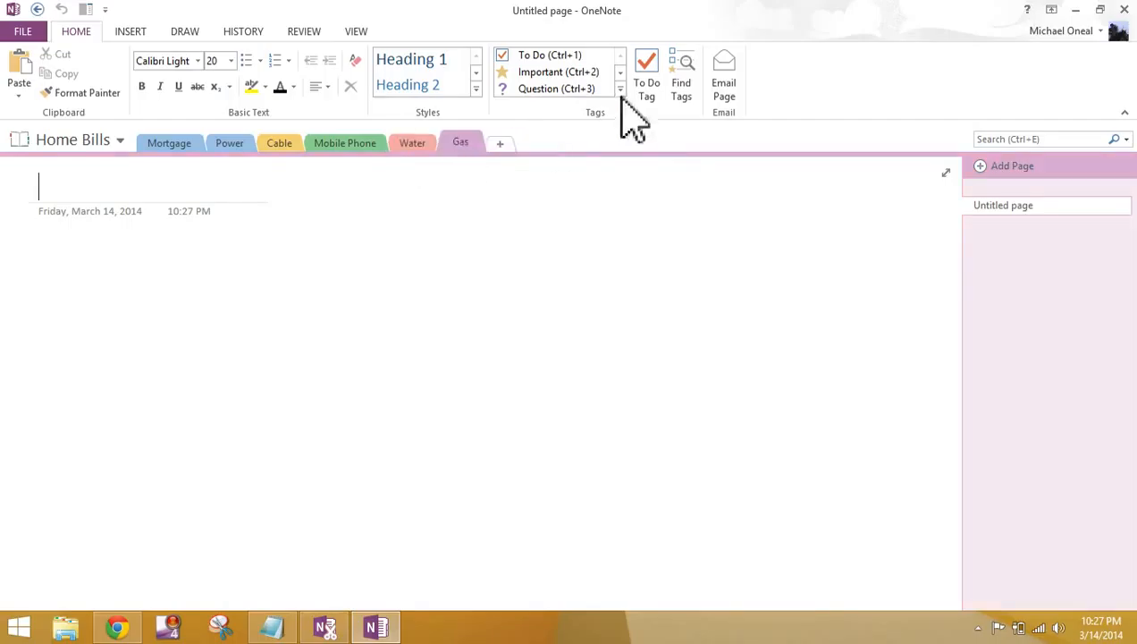
{"action": "left_click", "coordinate": [500, 143]}
{"action": "type", "text": "Car Payment"}
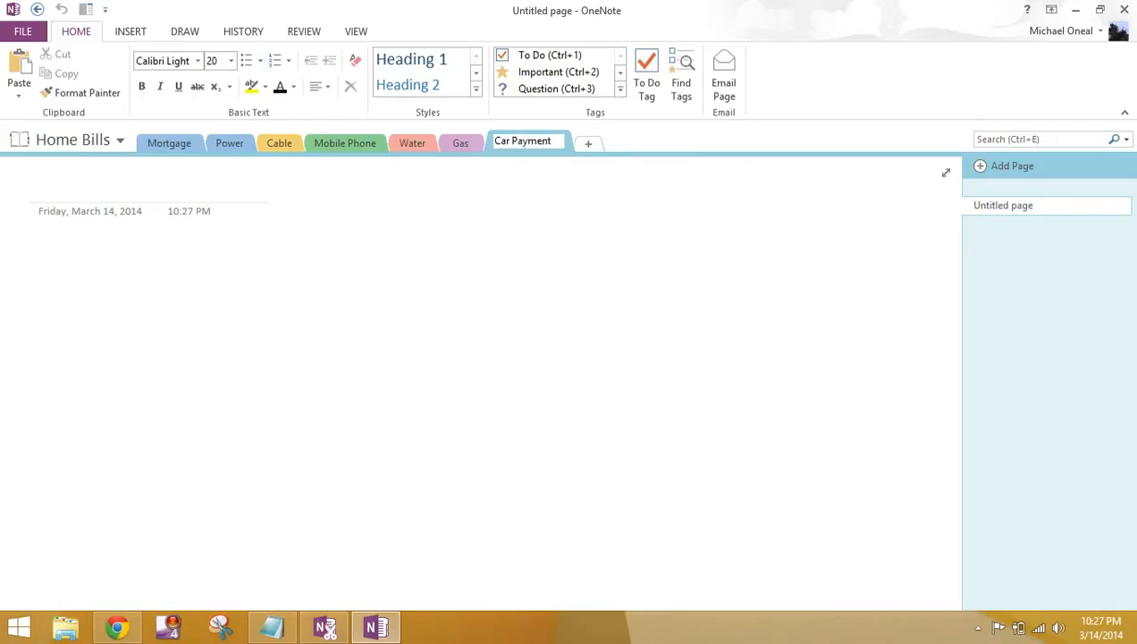
- Add a section named Credit Card after Car Payment
{"action": "left_click", "coordinate": [588, 144]}
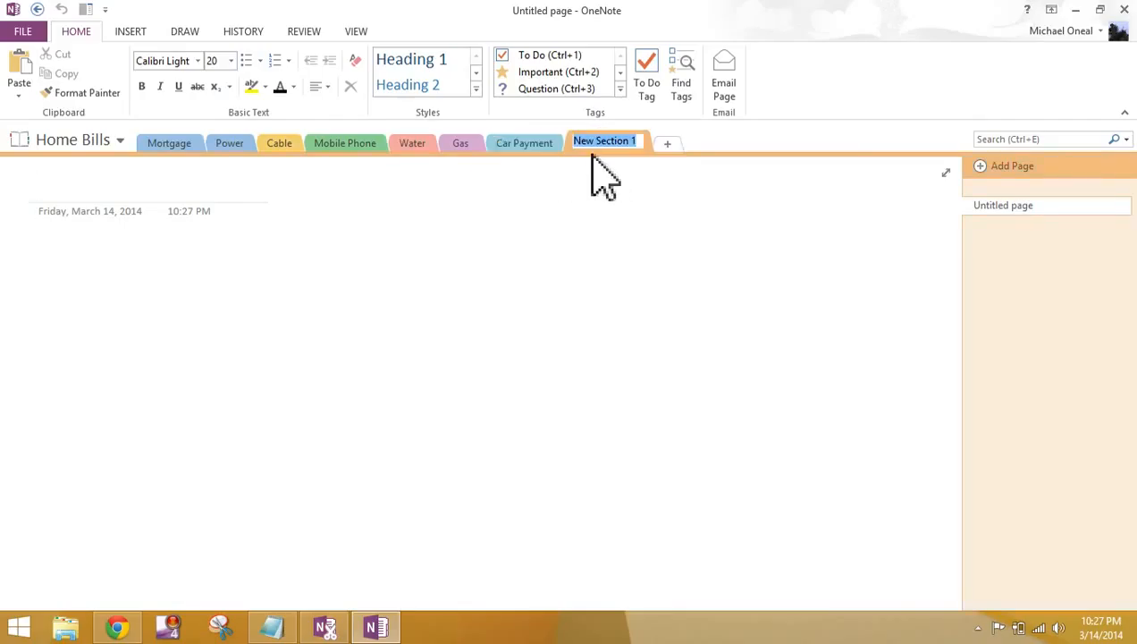
{"action": "type", "text": "Credit Car"}
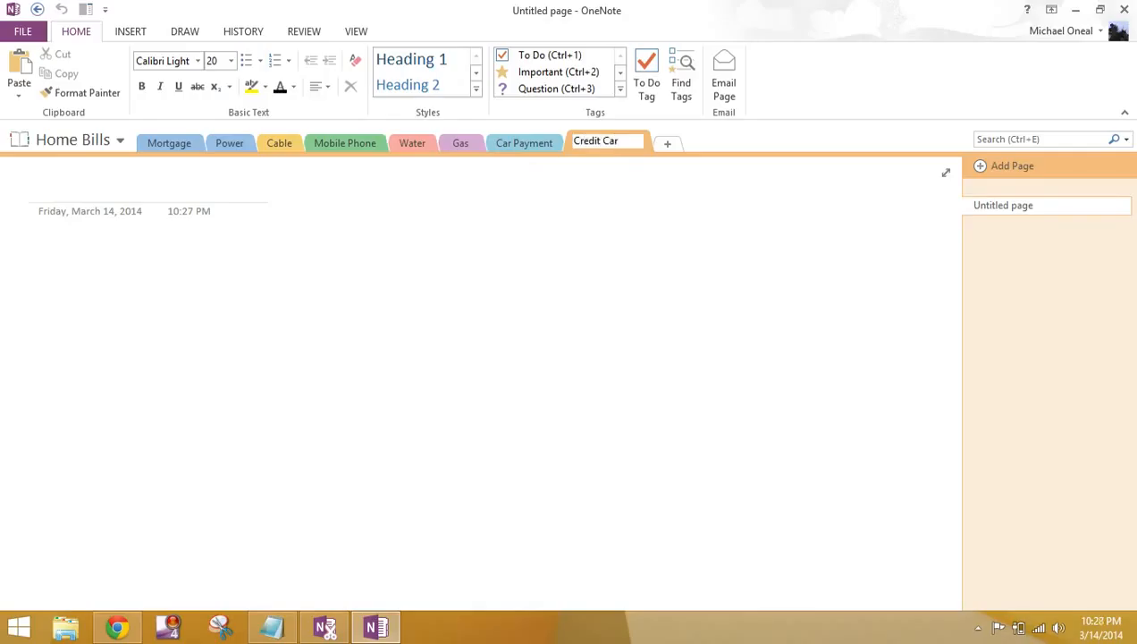
{"action": "type", "text": "d"}
{"action": "key", "text": "Return"}
{"action": "type", "text": "redit Car"}
- Look through the sections one by one from Car Payment back to Mortgage
{"action": "left_click", "coordinate": [501, 145]}
{"action": "left_click", "coordinate": [452, 144]}
{"action": "left_click", "coordinate": [398, 144]}
{"action": "left_click", "coordinate": [346, 145]}
{"action": "left_click", "coordinate": [268, 145]}
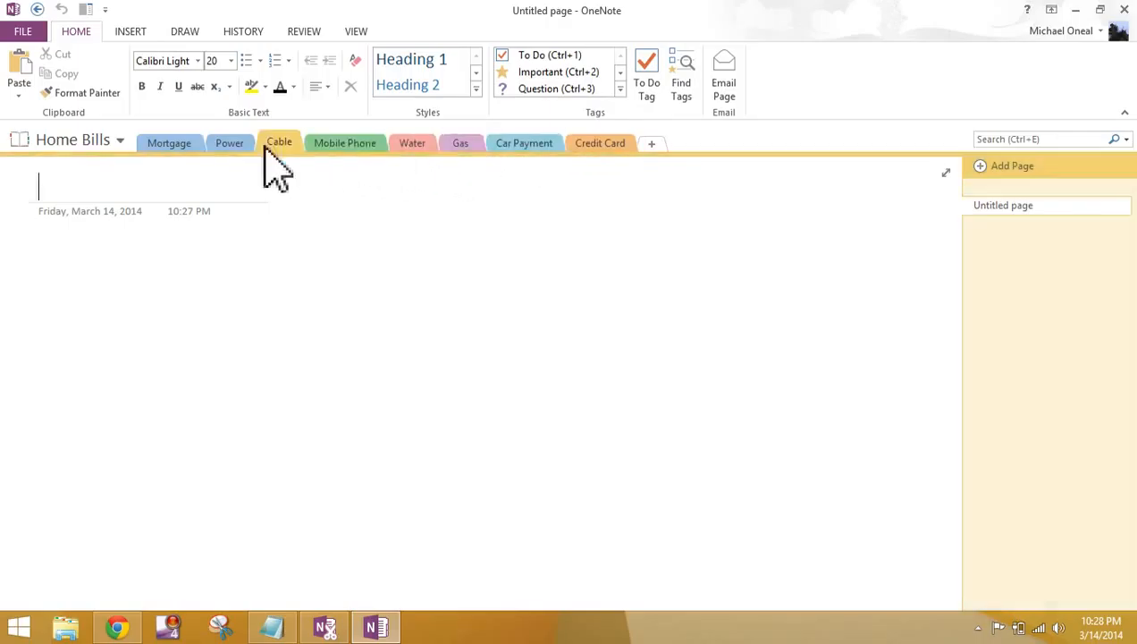
{"action": "left_click", "coordinate": [229, 146]}
{"action": "left_click", "coordinate": [183, 145]}
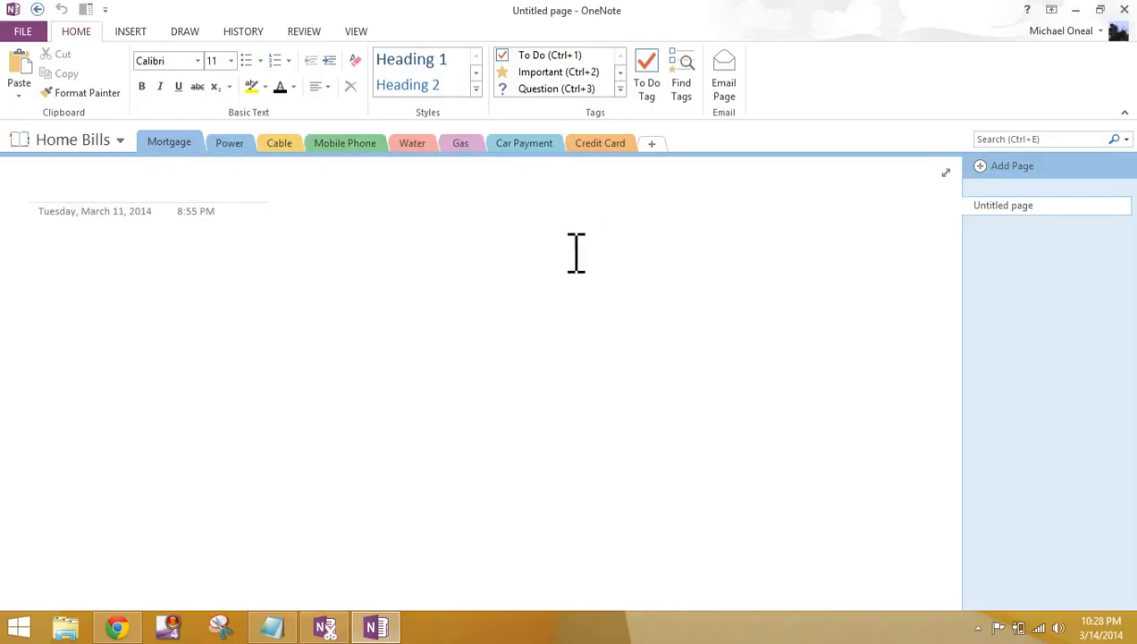
- Delete the Gas section from the Home Bills notebook and confirm the deletion
{"action": "right_click", "coordinate": [465, 148]}
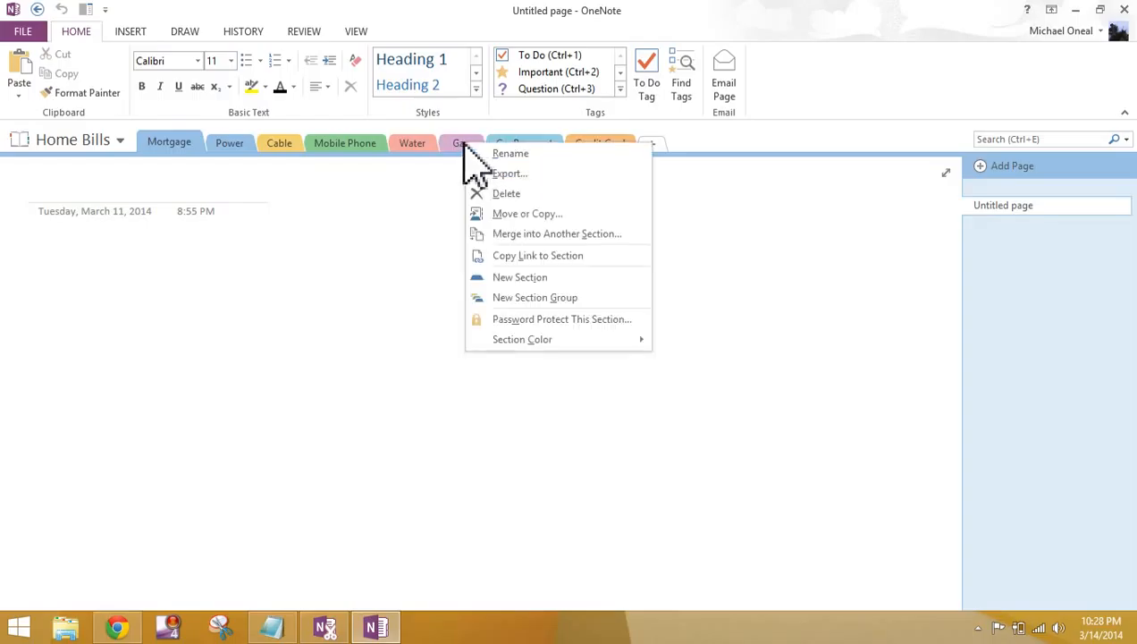
{"action": "left_click", "coordinate": [506, 194]}
{"action": "left_click", "coordinate": [540, 365]}
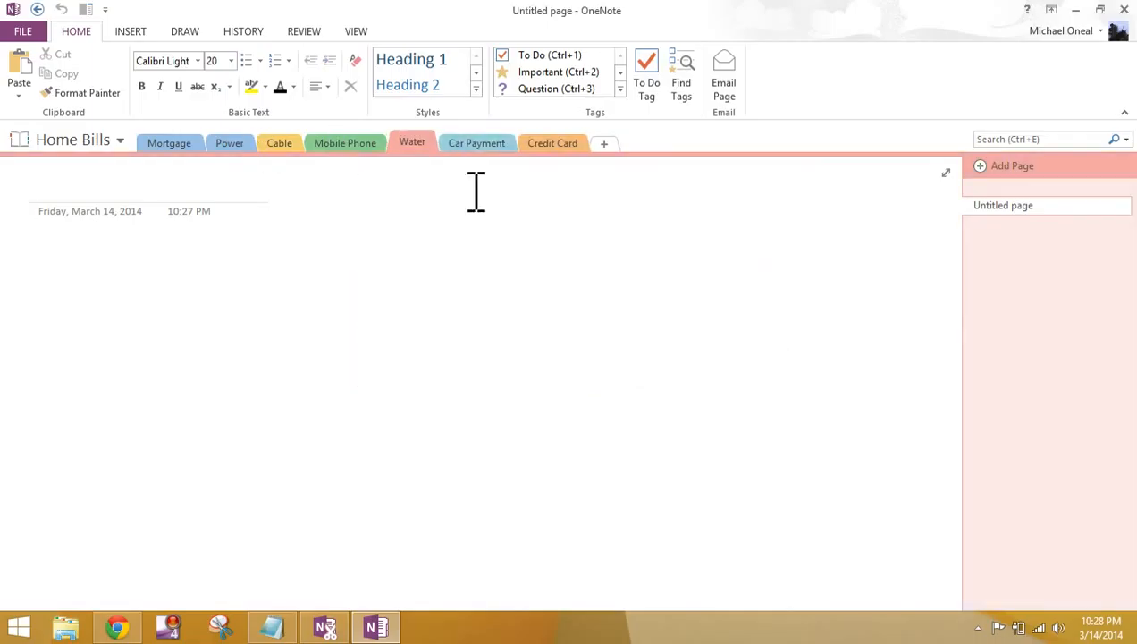
- Add a new section named Gas at the end, after Credit Card
{"action": "left_click", "coordinate": [604, 143]}
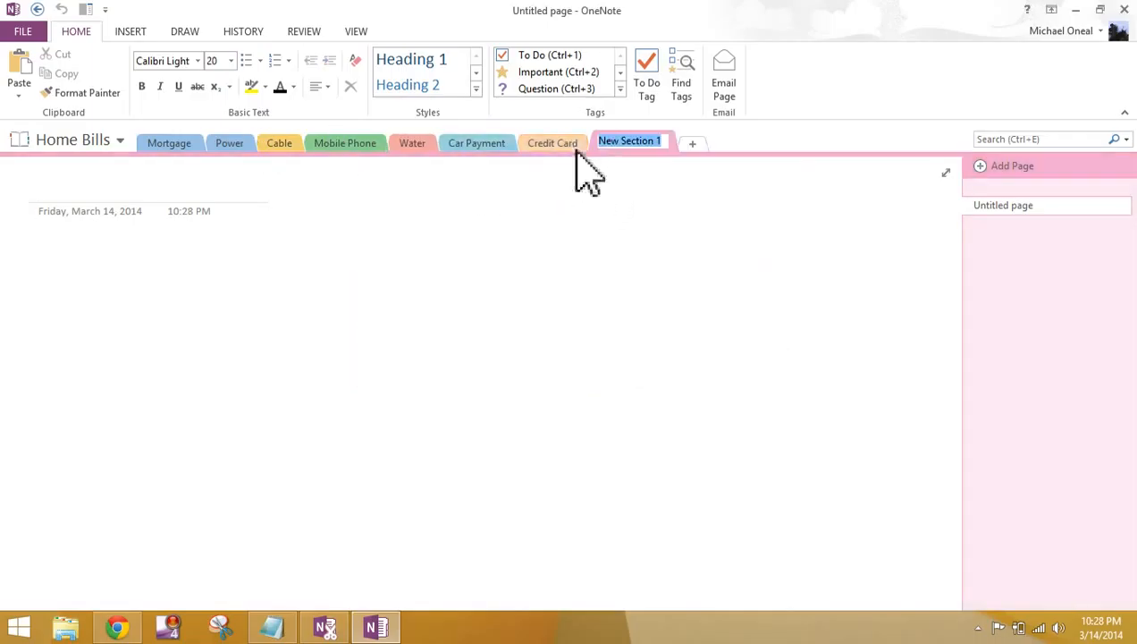
{"action": "type", "text": "Gas"}
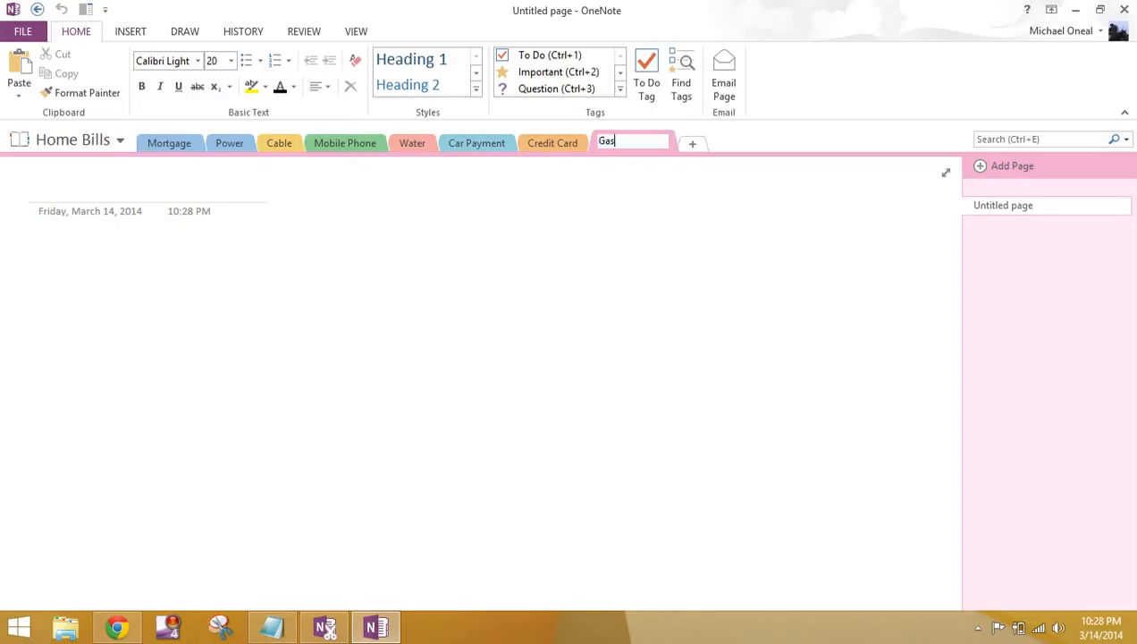
{"action": "key", "text": "Return"}
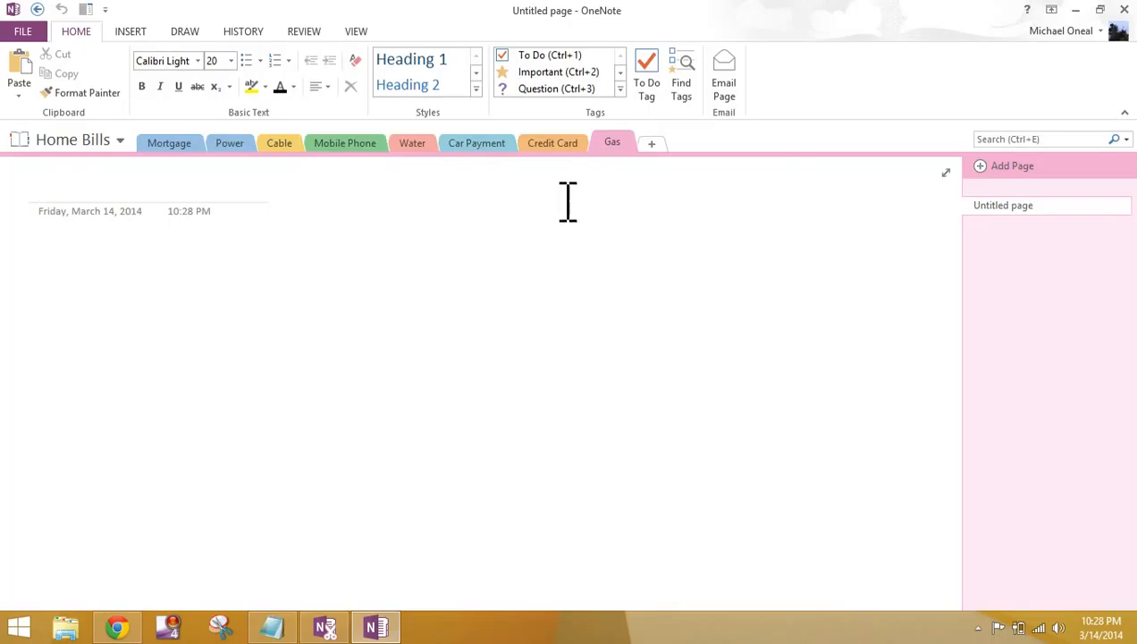
- Look through the sections one by one from Credit Card back to Mortgage
{"action": "left_click", "coordinate": [553, 146]}
{"action": "left_click", "coordinate": [465, 146]}
{"action": "left_click", "coordinate": [410, 146]}
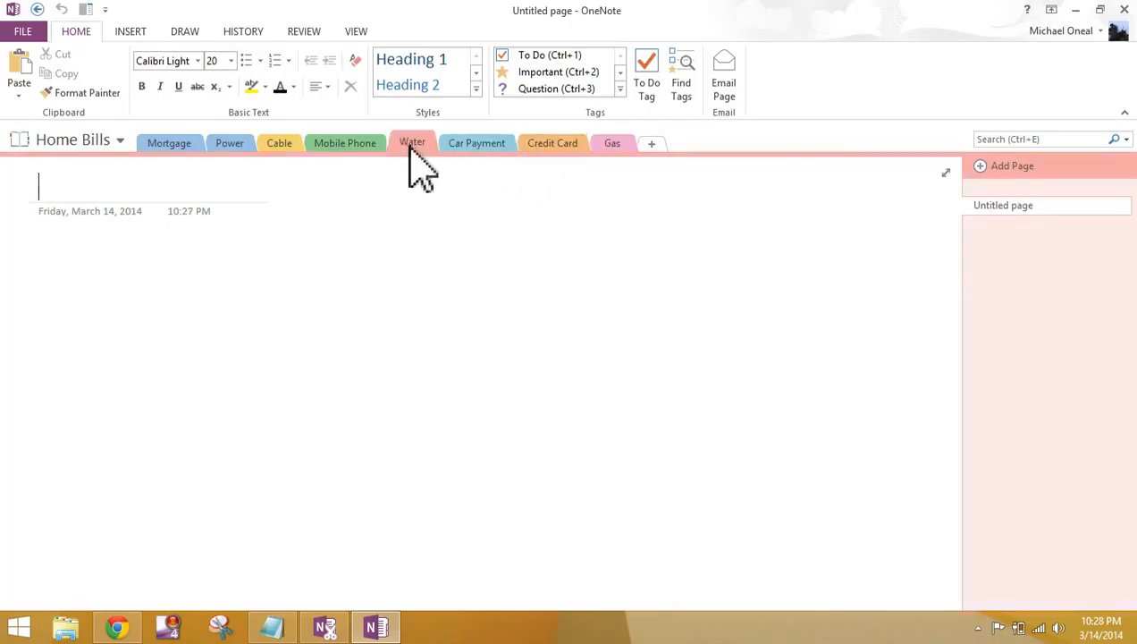
{"action": "left_click", "coordinate": [340, 146]}
{"action": "left_click", "coordinate": [277, 146]}
{"action": "left_click", "coordinate": [234, 146]}
{"action": "left_click", "coordinate": [176, 146]}
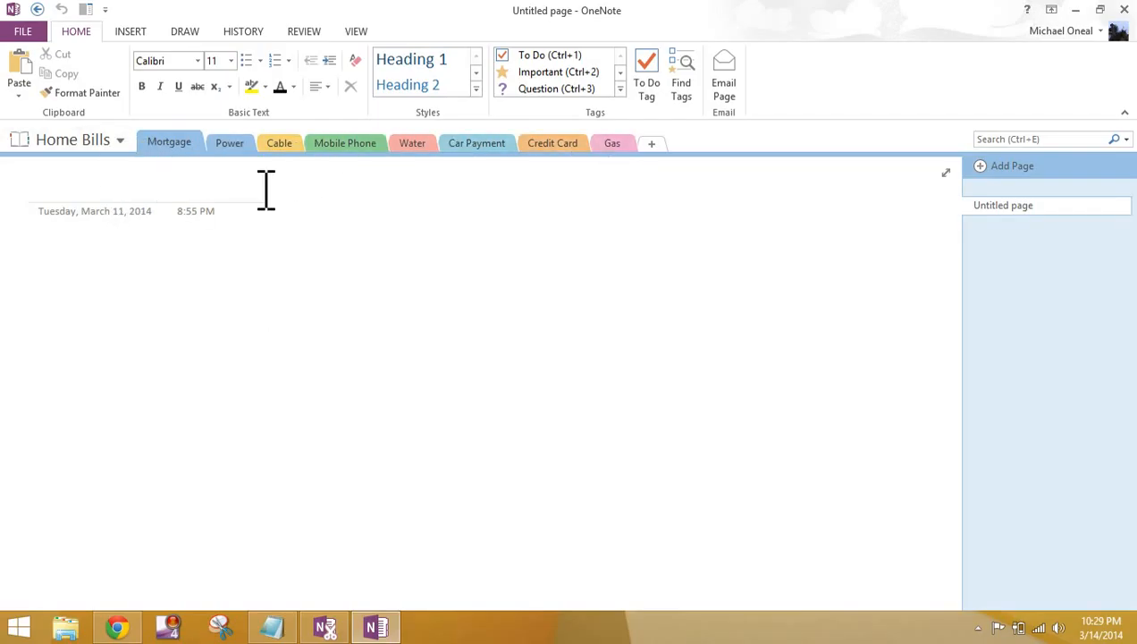
- View the list of available notebooks and return to the Mortgage page without switching notebooks
{"action": "left_click", "coordinate": [105, 141]}
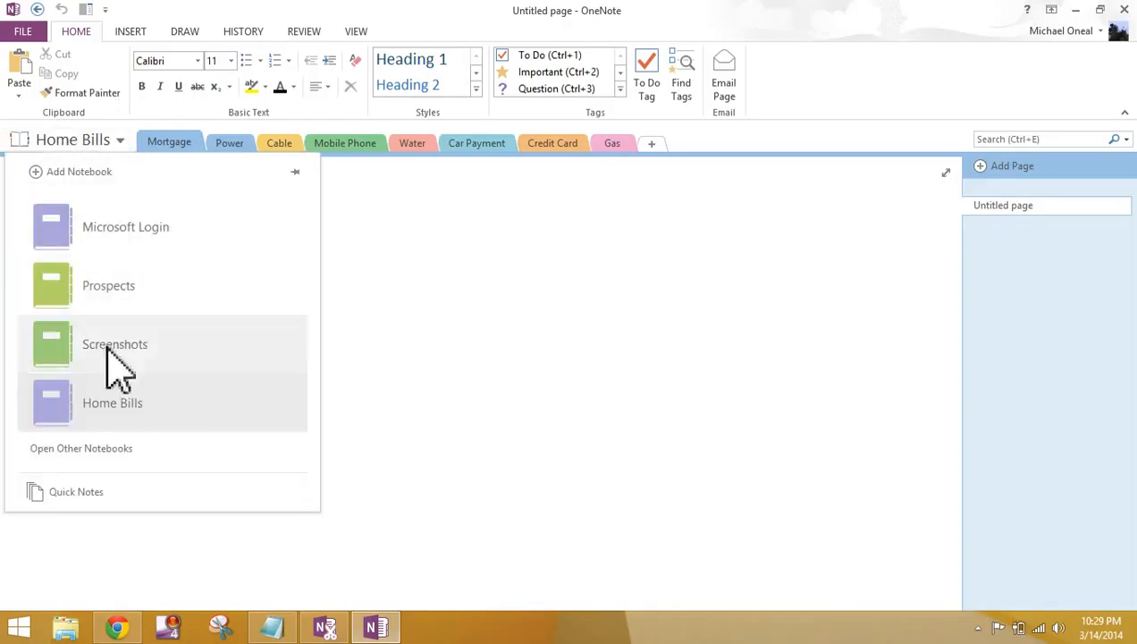
{"action": "left_click", "coordinate": [101, 143]}
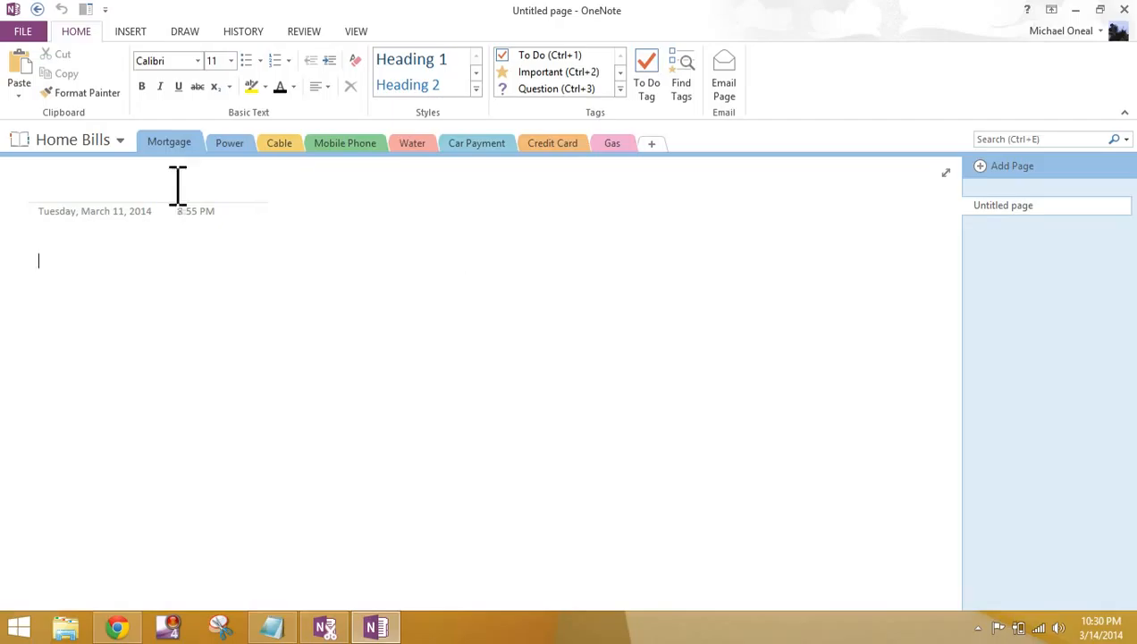
{"action": "left_click", "coordinate": [100, 157]}
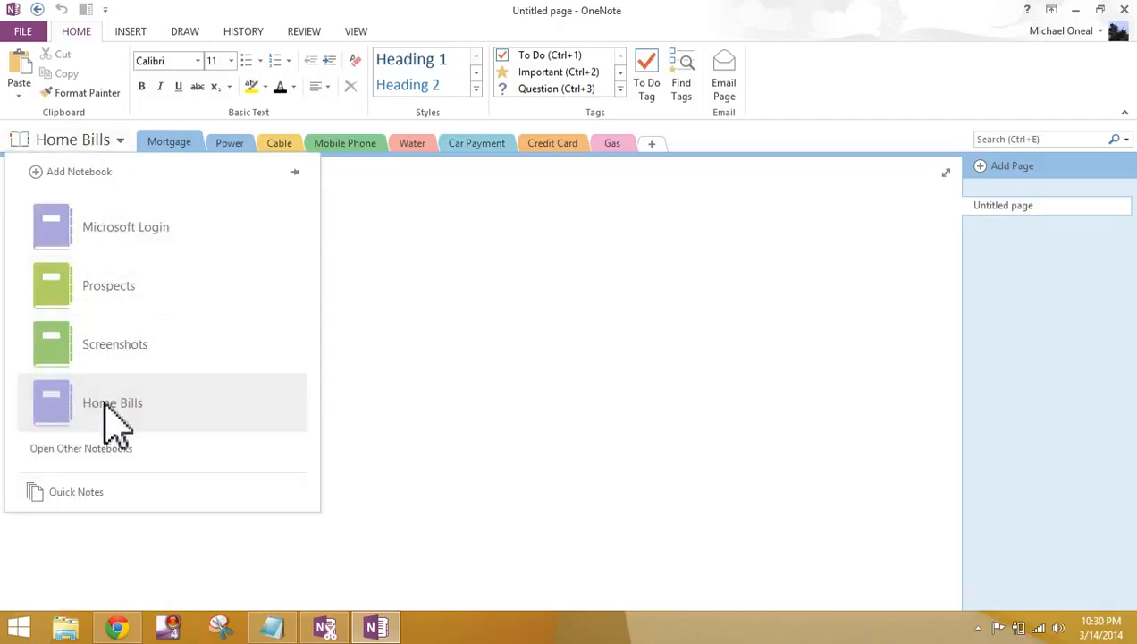
{"action": "left_click", "coordinate": [115, 138]}
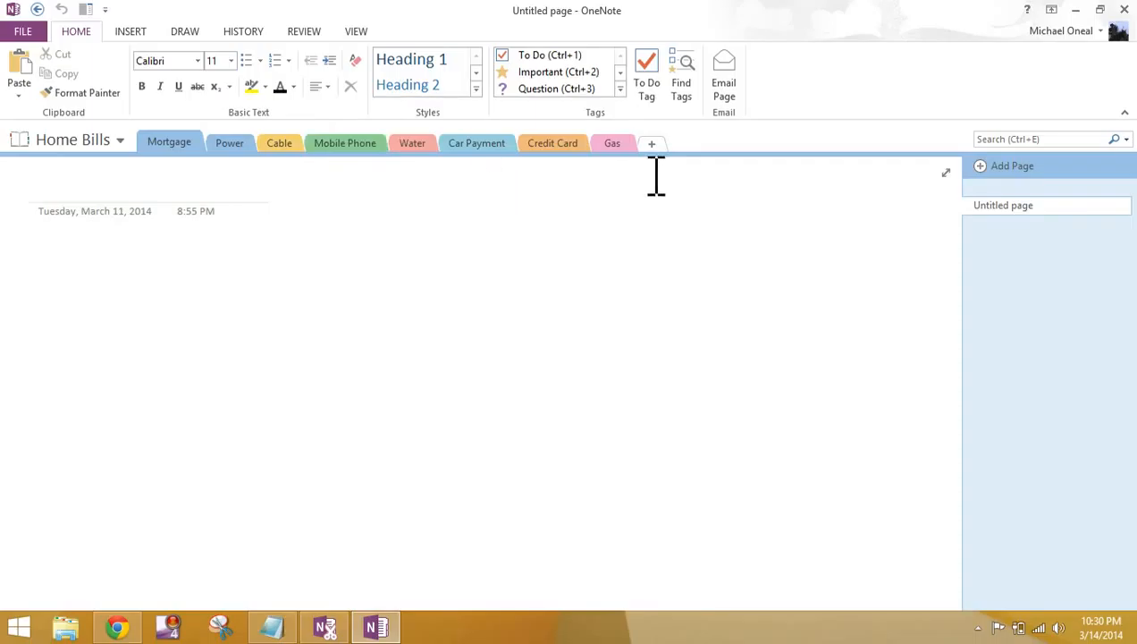
{"action": "right_click", "coordinate": [311, 261]}
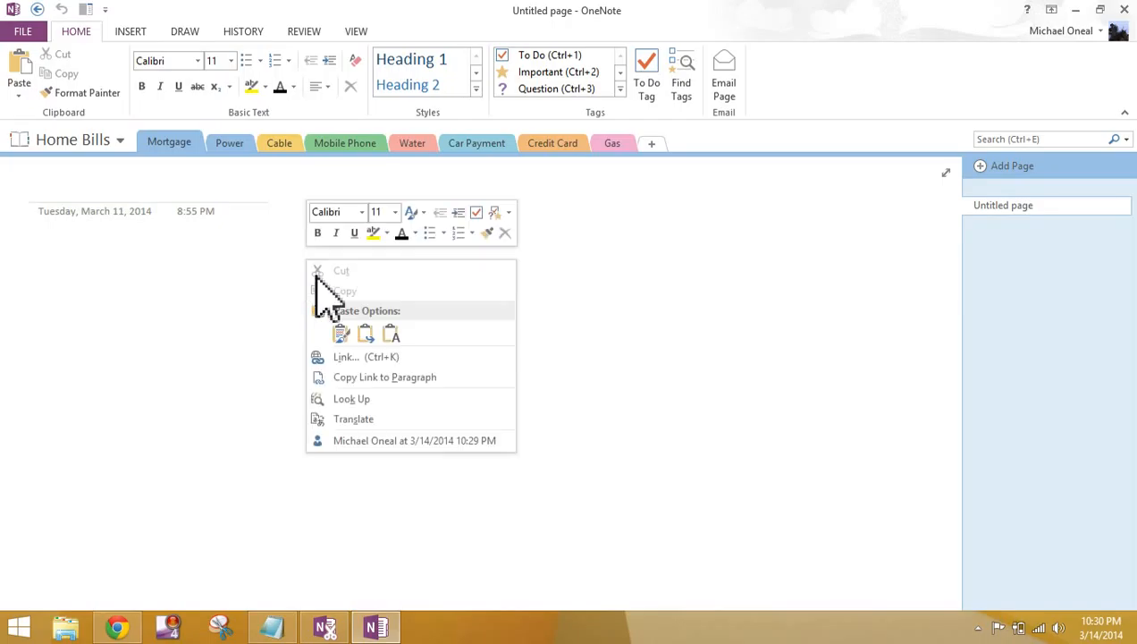
{"action": "left_click", "coordinate": [342, 332]}
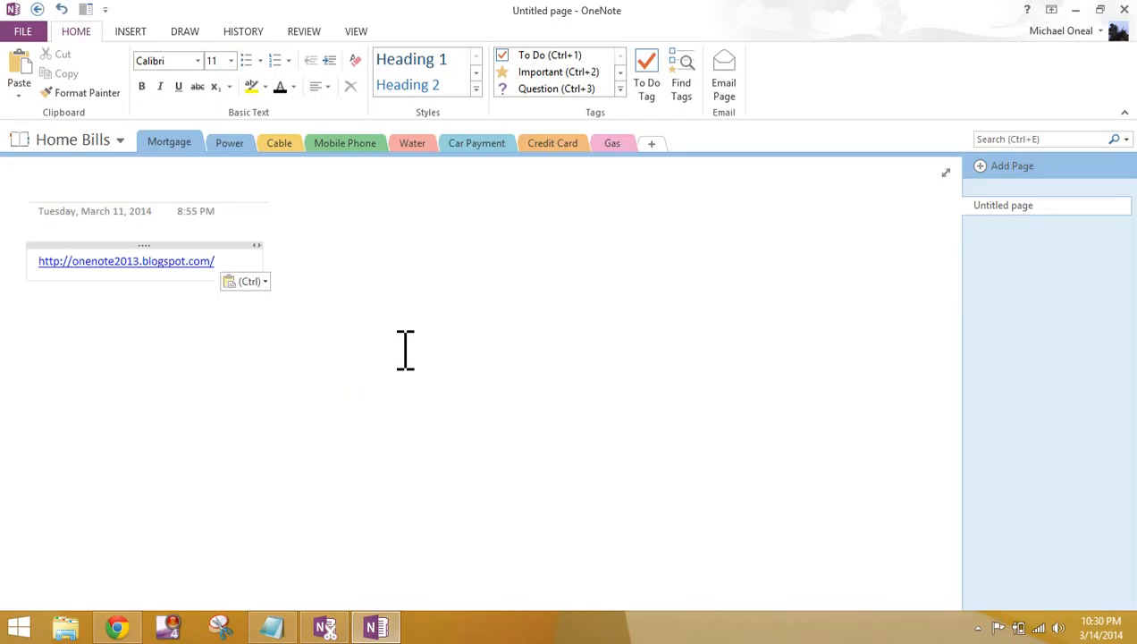
- Set the pasted link's font size to 48 and widen its note container so the link fits on one line
{"action": "left_click_drag", "start_coordinate": [232, 260], "coordinate": [31, 258]}
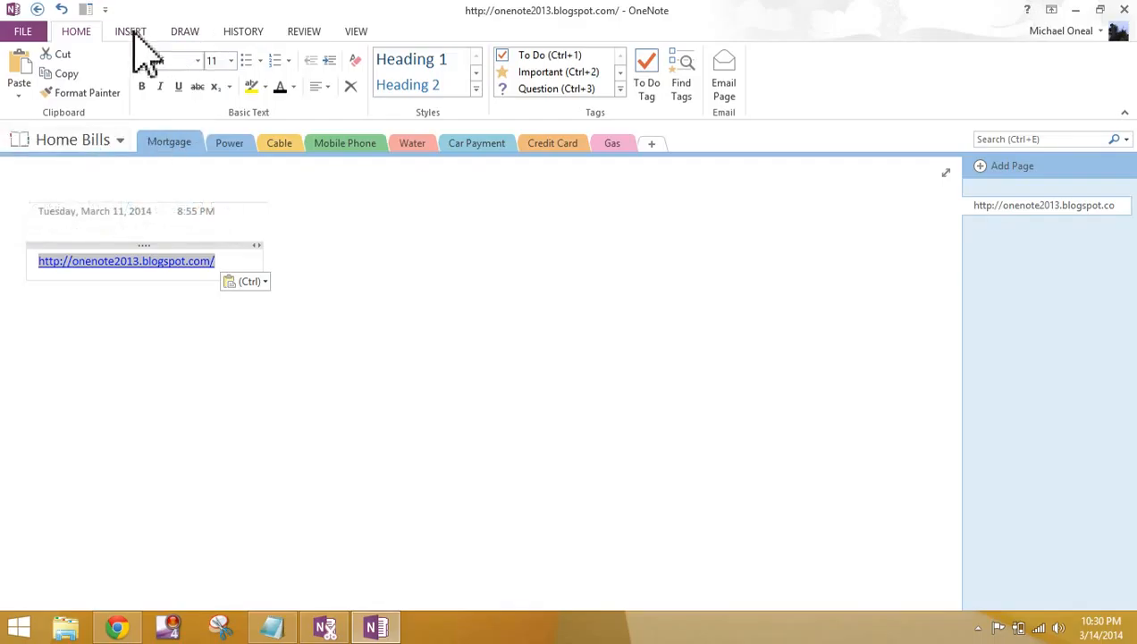
{"action": "left_click", "coordinate": [231, 61]}
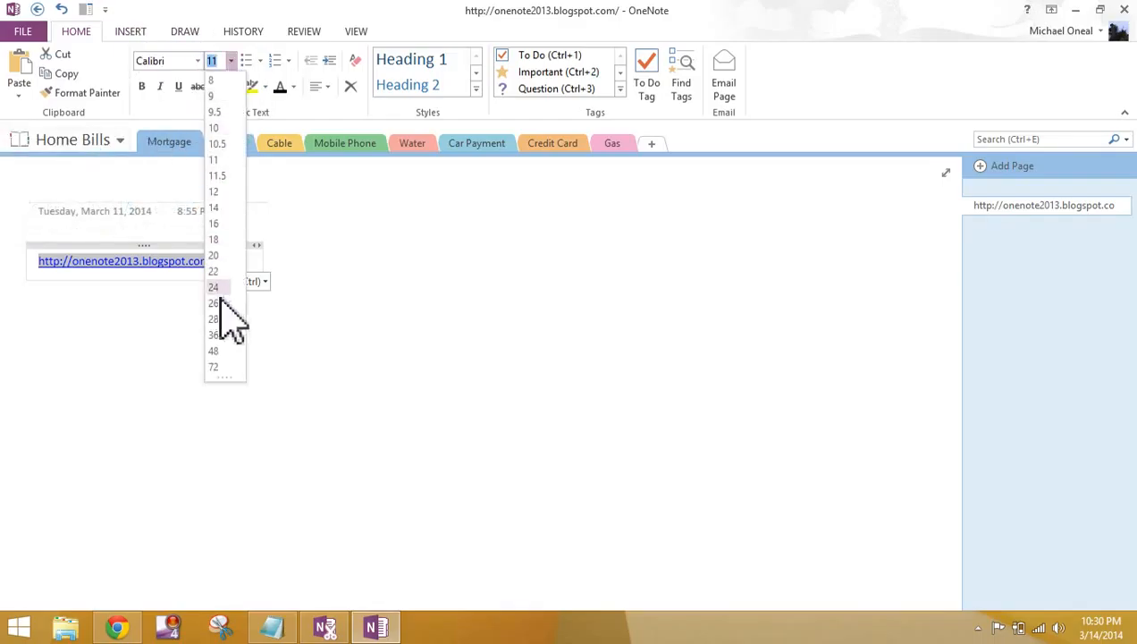
{"action": "left_click", "coordinate": [217, 351]}
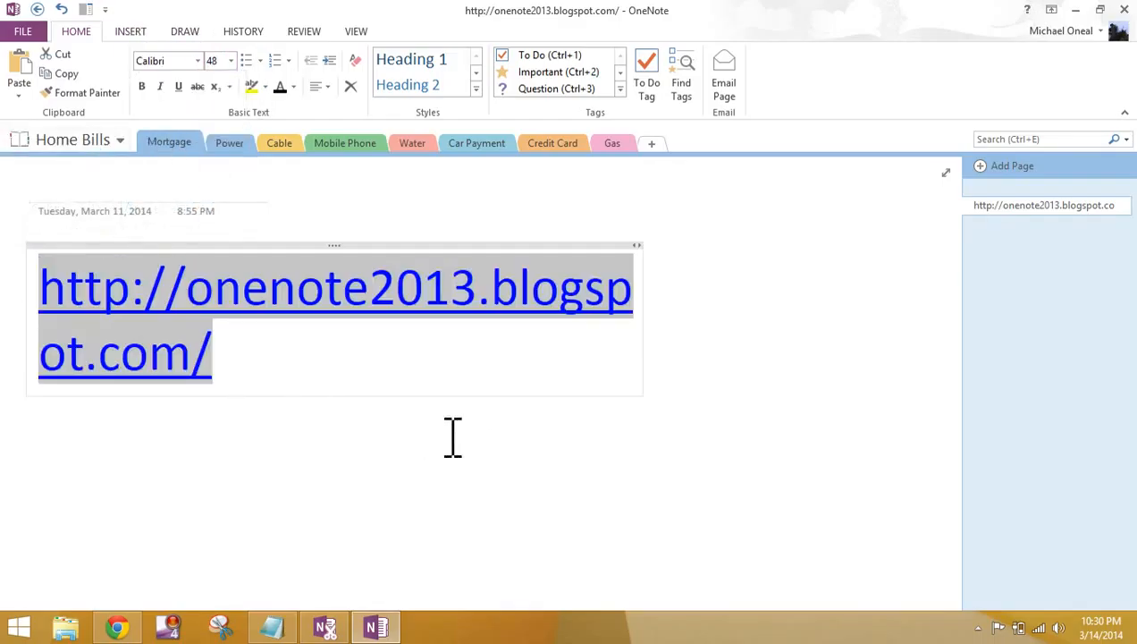
{"action": "left_click_drag", "start_coordinate": [645, 274], "coordinate": [842, 273]}
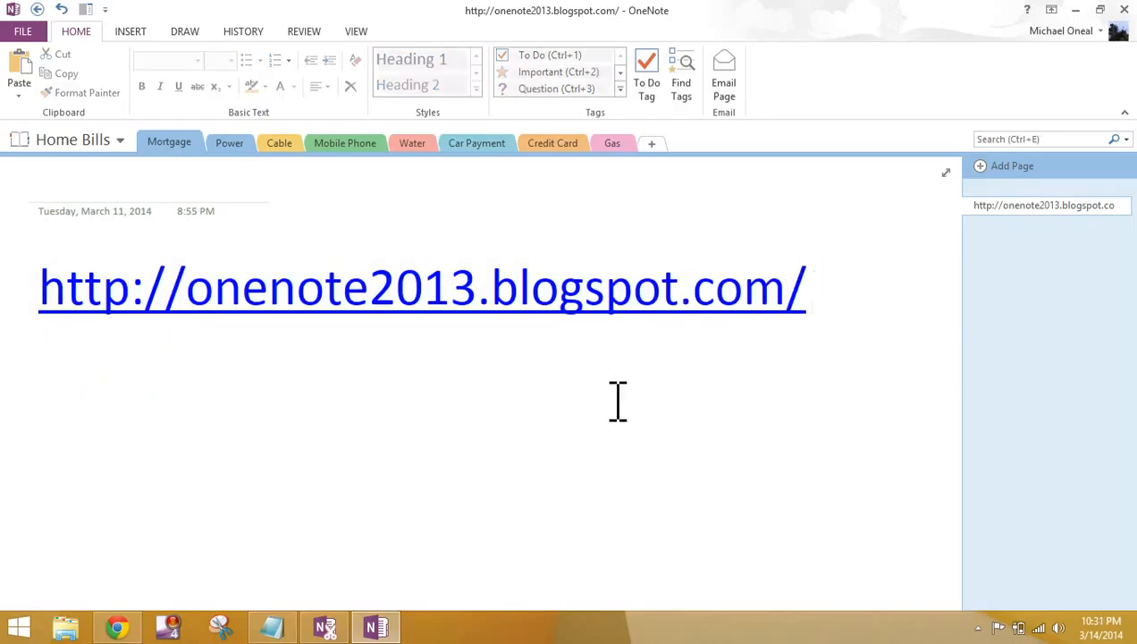
{"action": "left_click", "coordinate": [629, 451]}
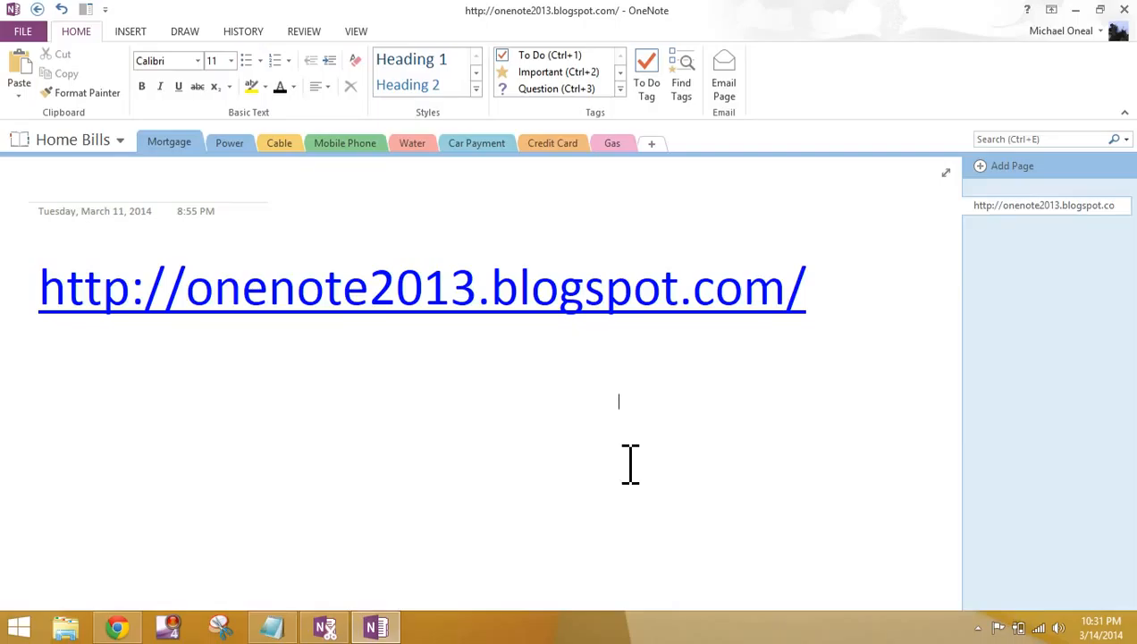